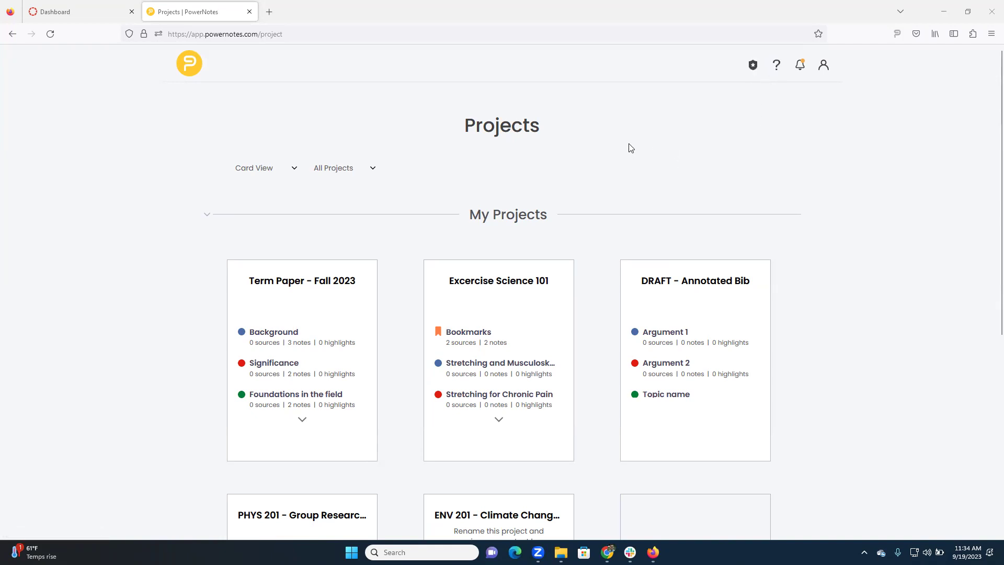
# Open the instructor admin page for the PN 201 course and start creating a new assignment.
pyautogui.click(88, 16)
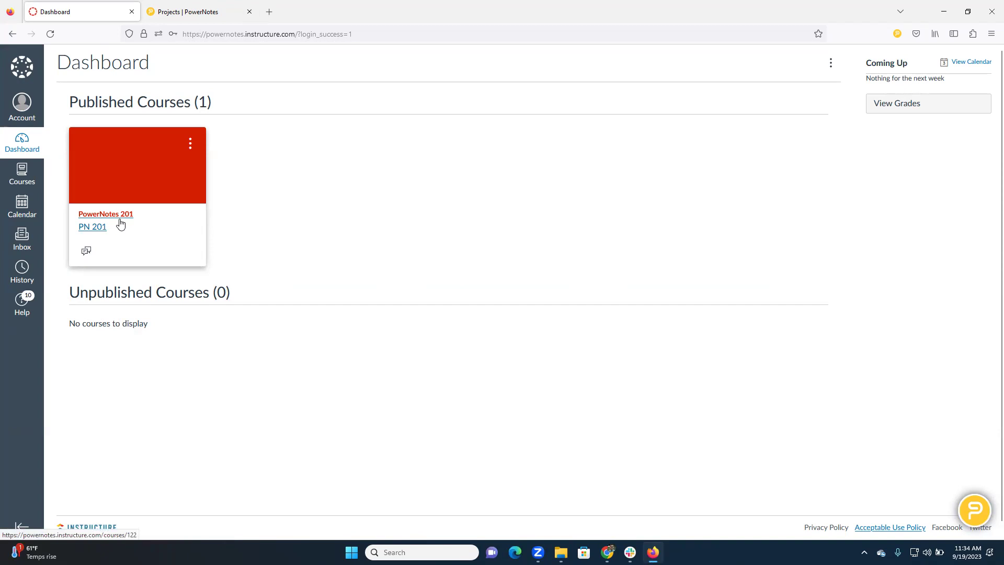
pyautogui.click(201, 11)
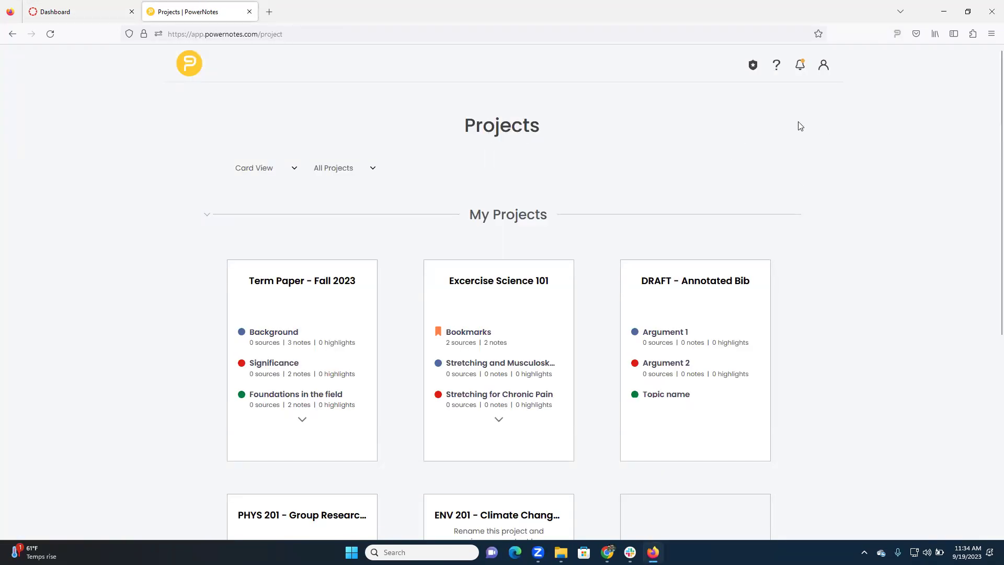
pyautogui.click(757, 64)
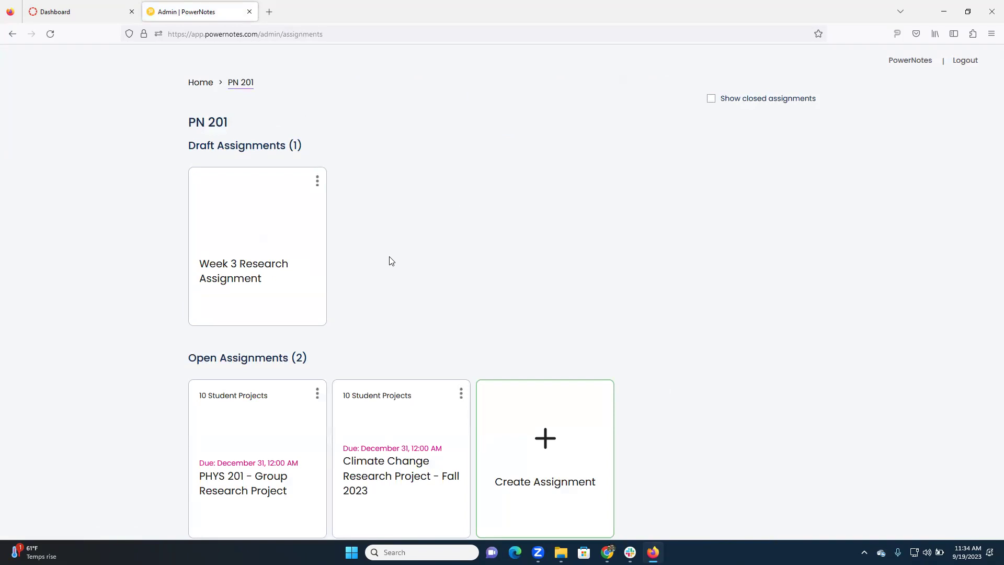
pyautogui.scroll(-2, 395, 258)
pyautogui.scroll(2, 442, 253)
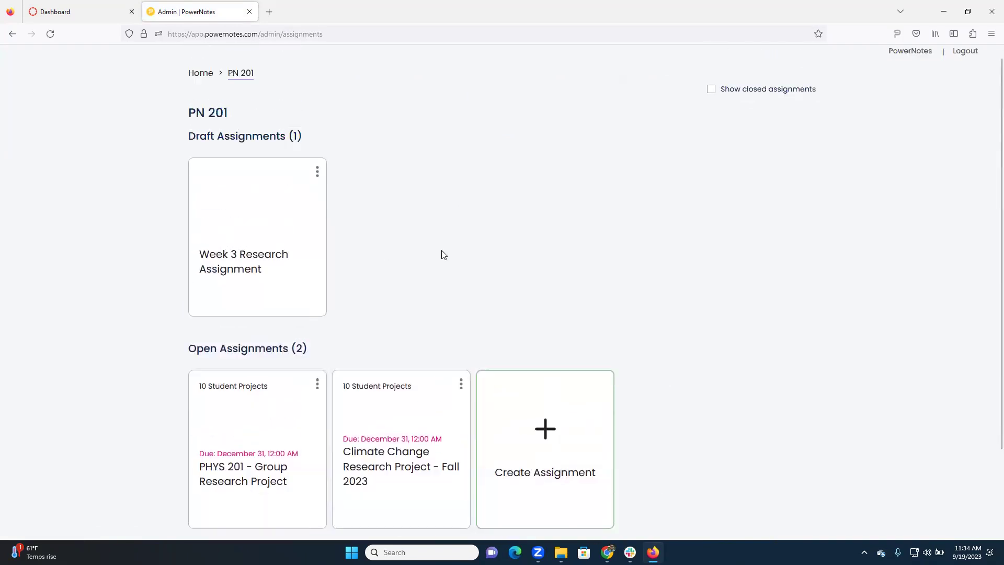
pyautogui.scroll(-1, 440, 249)
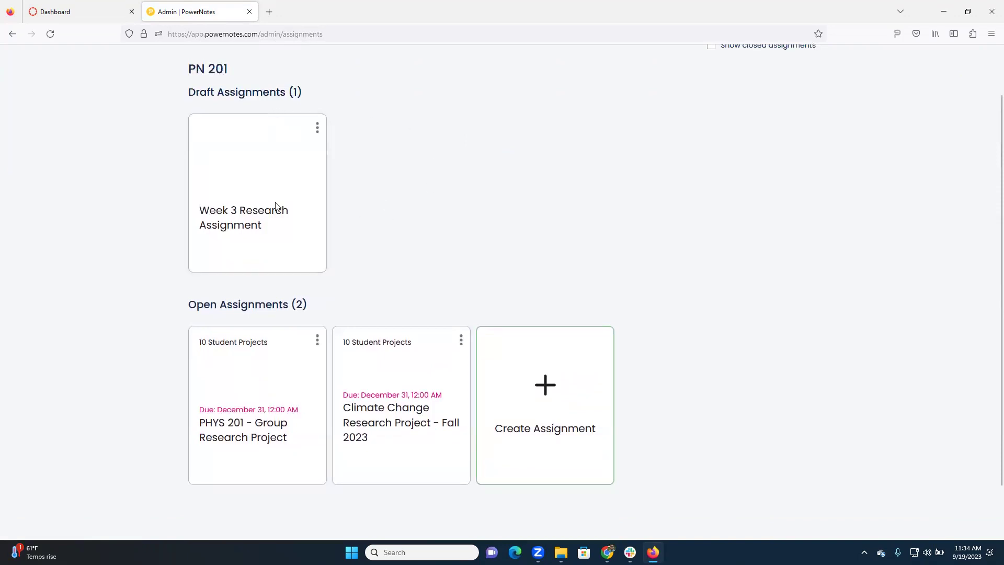
pyautogui.click(545, 394)
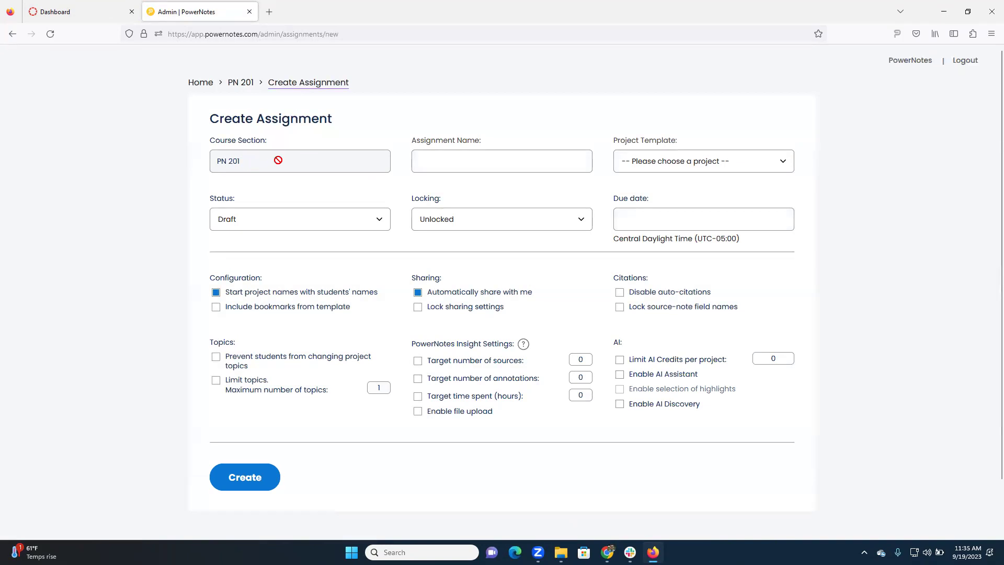
# Choose ENV 201 - Climate Change Research Project as the new assignment's project template.
pyautogui.click(463, 168)
pyautogui.click(271, 164)
pyautogui.click(456, 170)
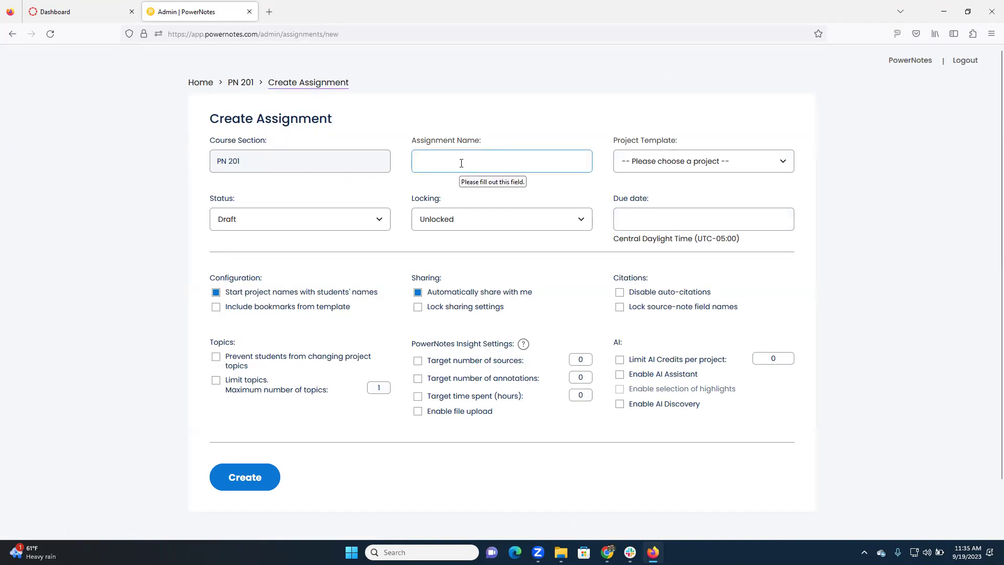
pyautogui.click(656, 163)
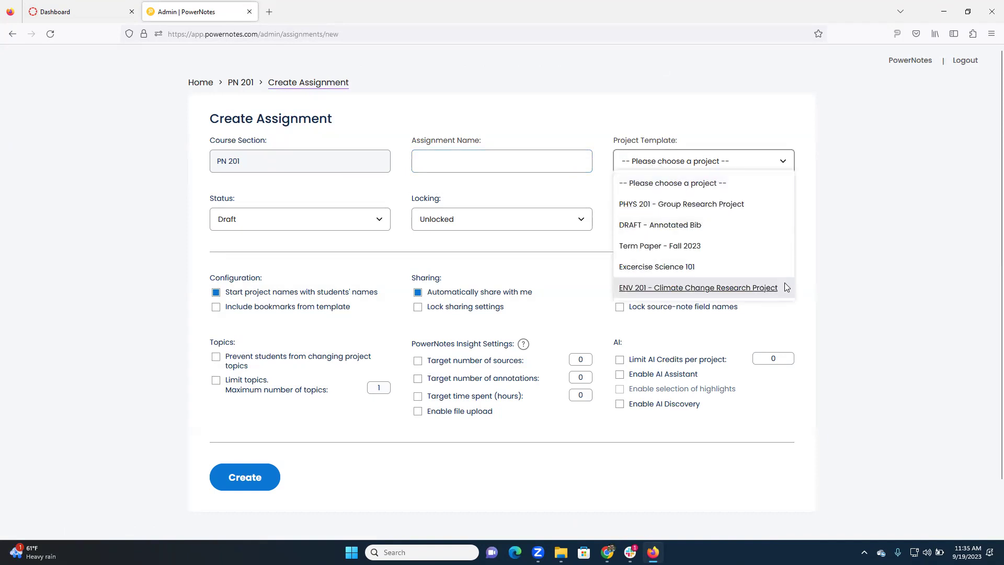
pyautogui.click(784, 286)
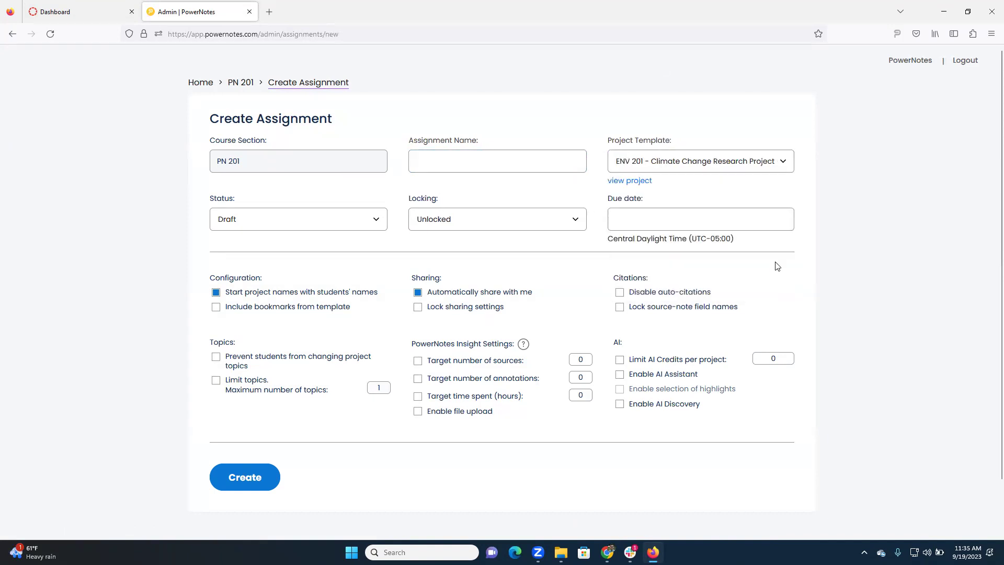
# View the ENV 201 template project, examine its topics and outline notes, and return to the assignment form.
pyautogui.click(629, 181)
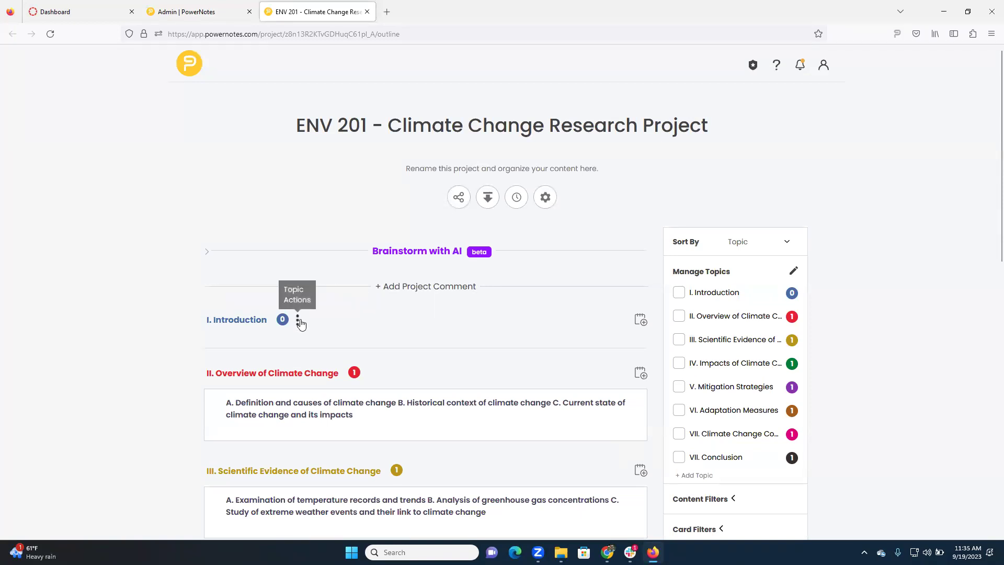
pyautogui.scroll(-1, 319, 316)
pyautogui.scroll(-4, 319, 316)
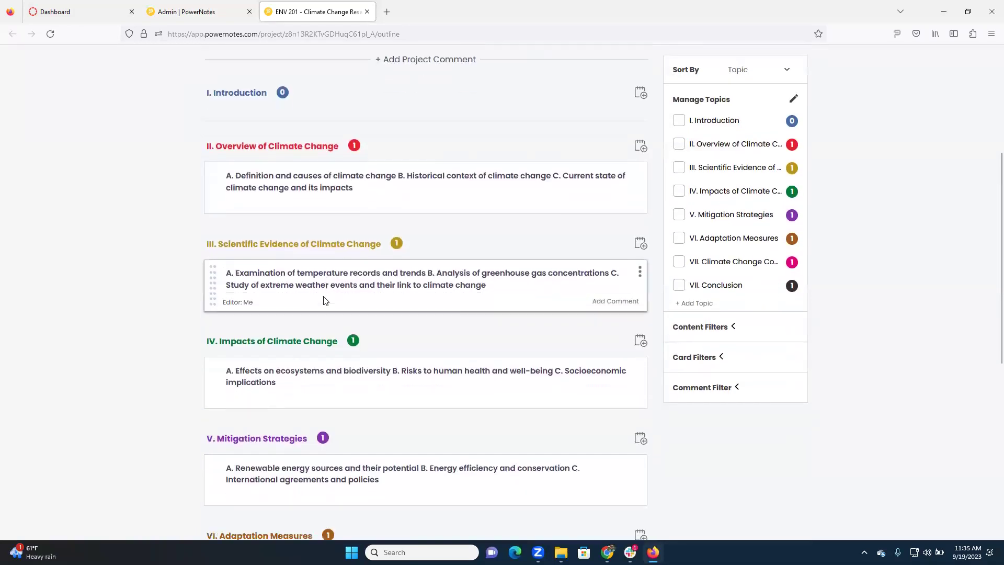
pyautogui.scroll(5, 372, 308)
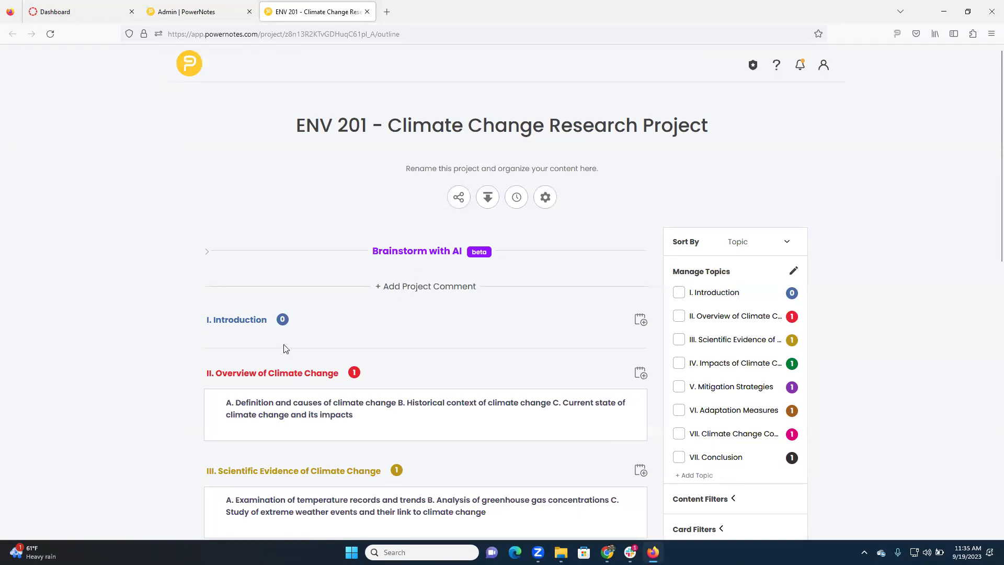
pyautogui.scroll(-1, 268, 334)
pyautogui.scroll(-2, 269, 334)
pyautogui.scroll(-4, 257, 241)
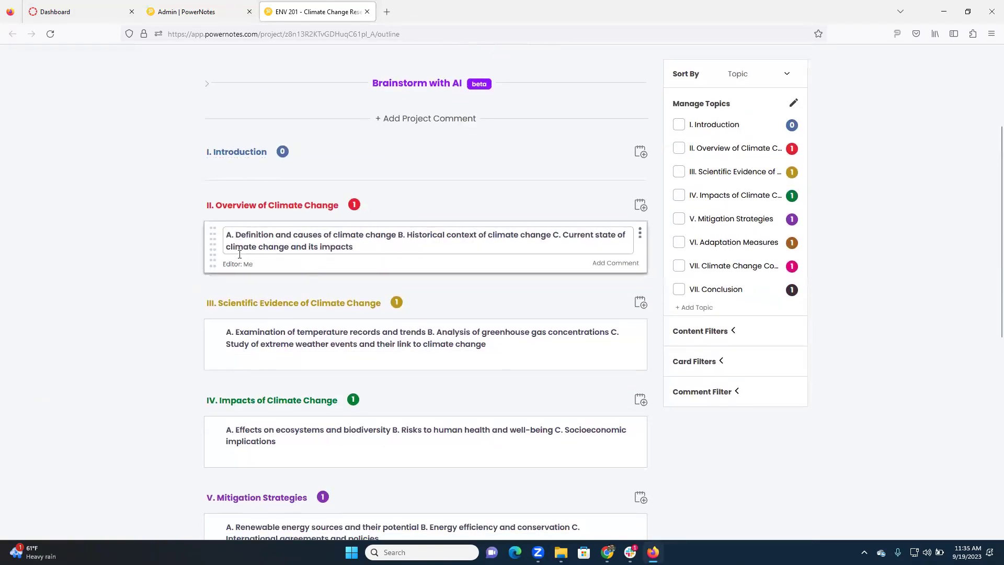
pyautogui.scroll(-4, 393, 271)
pyautogui.scroll(7, 336, 326)
pyautogui.scroll(5, 336, 327)
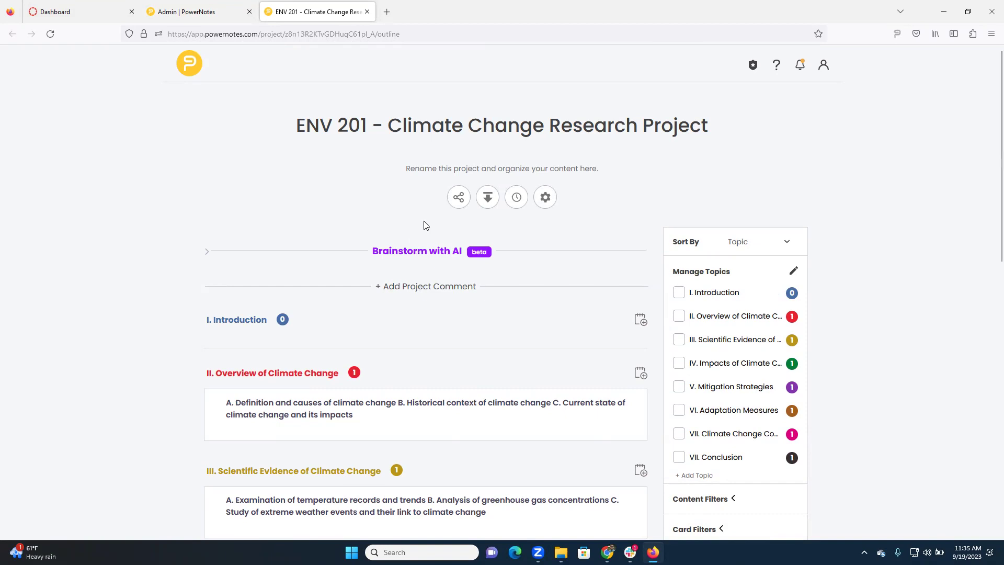
pyautogui.click(198, 12)
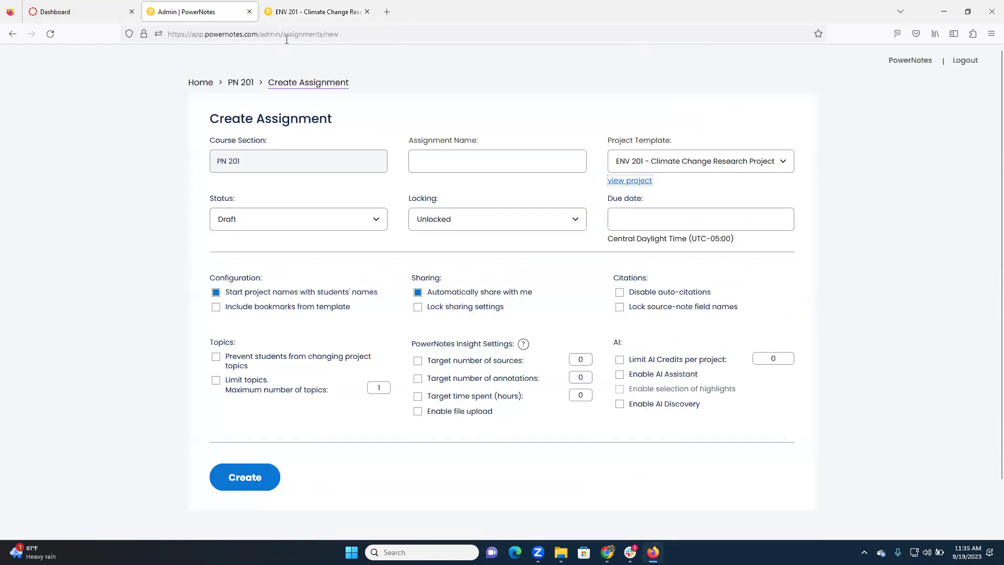
# Review the assignment's status and locking options and its due date calendar without changing them.
pyautogui.click(336, 223)
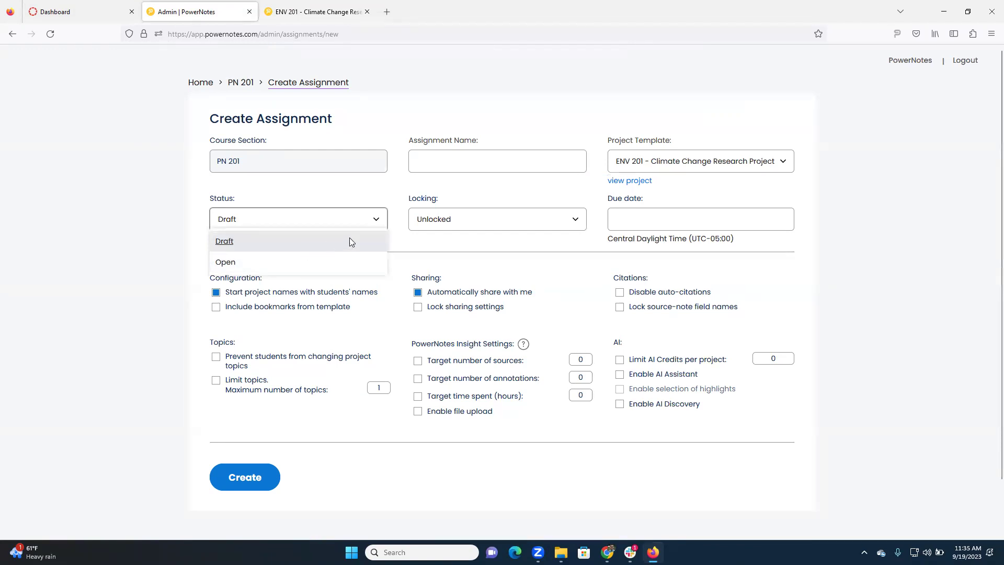
pyautogui.click(476, 222)
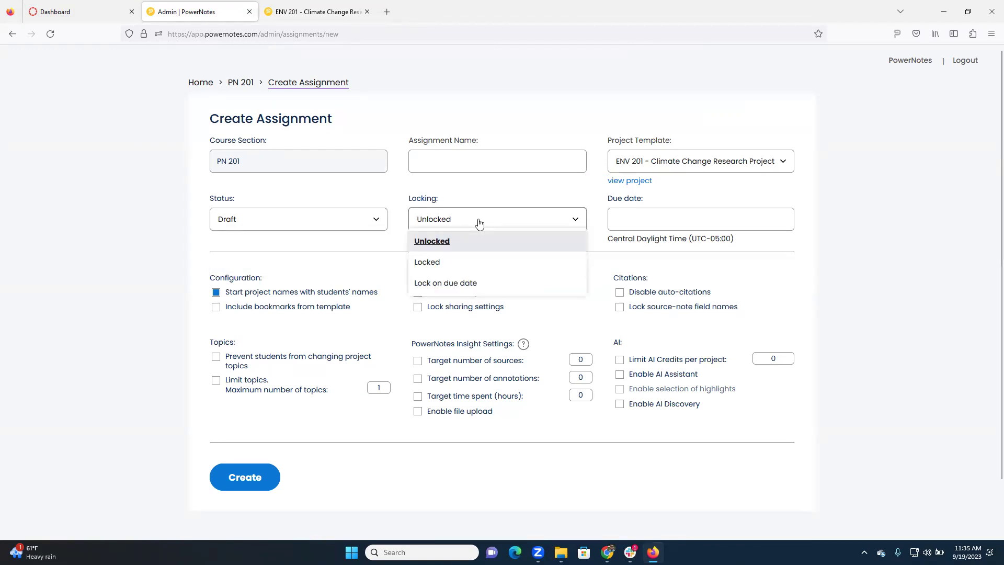
pyautogui.click(598, 247)
pyautogui.click(654, 220)
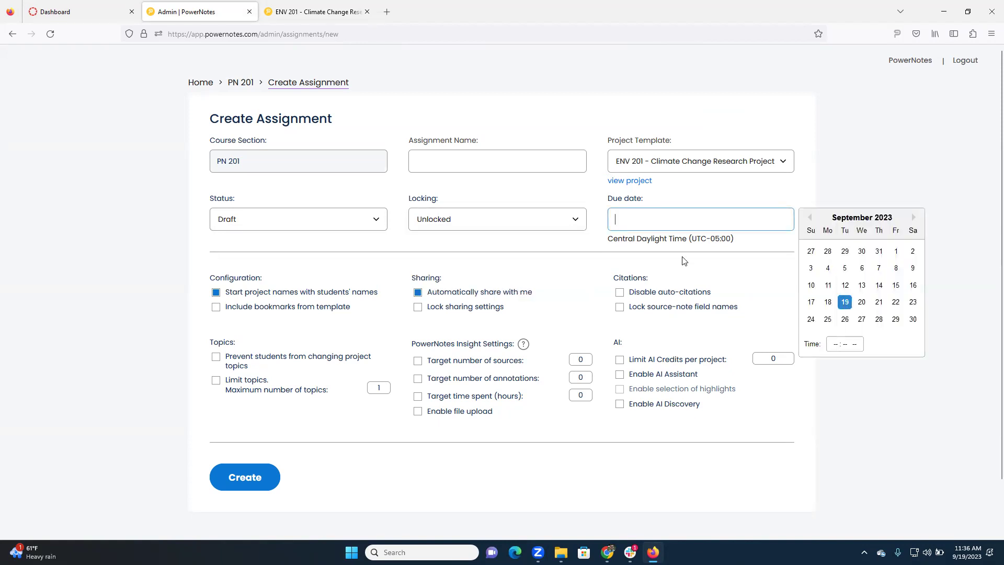
pyautogui.press('Escape')
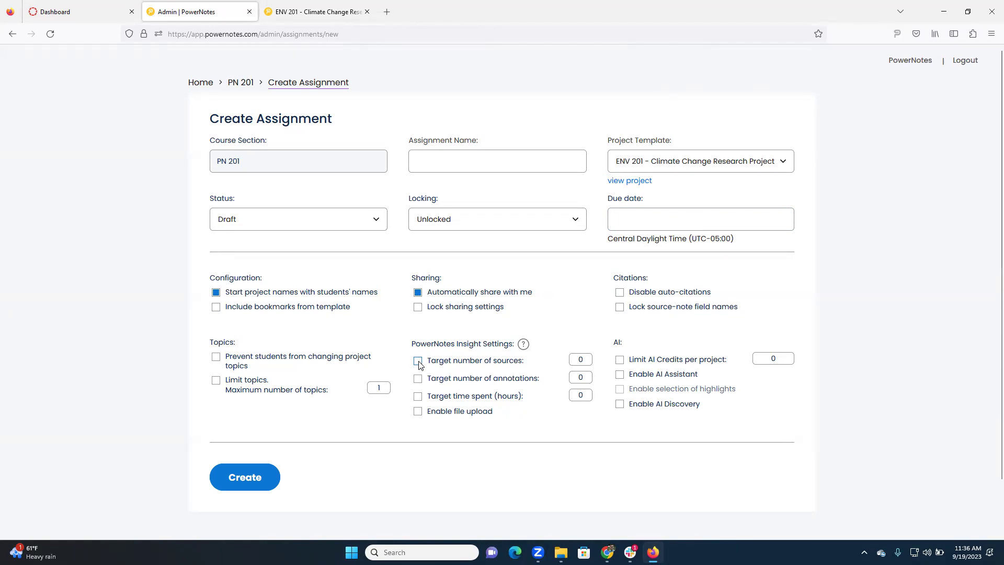
# Set the PowerNotes Insight targets to 10 sources, 50 annotations and 4 hours of time spent.
pyautogui.click(582, 358)
pyautogui.click(581, 376)
pyautogui.write('5')
pyautogui.click(588, 396)
pyautogui.write('4')
pyautogui.click(508, 375)
pyautogui.click(585, 359)
pyautogui.click(579, 397)
# Enable the AI Assistant, selection of highlights and AI Discovery for the assignment.
pyautogui.click(772, 360)
pyautogui.click(620, 376)
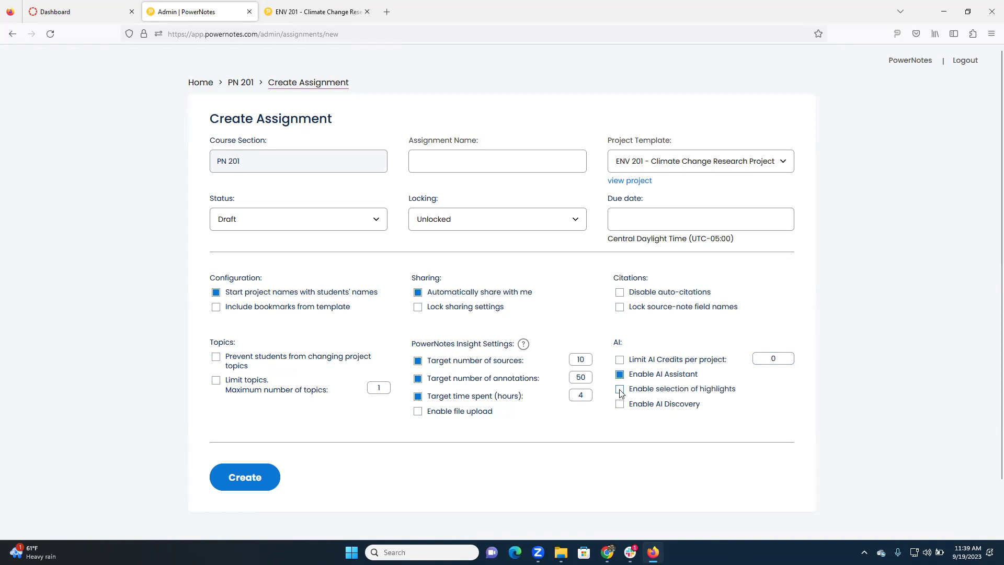
pyautogui.click(619, 405)
pyautogui.click(619, 376)
pyautogui.click(619, 374)
pyautogui.click(620, 389)
pyautogui.click(581, 379)
# Leave the assignment form and review the student projects of the open Climate Change Research Project - Fall 2023 assignment.
pyautogui.click(241, 82)
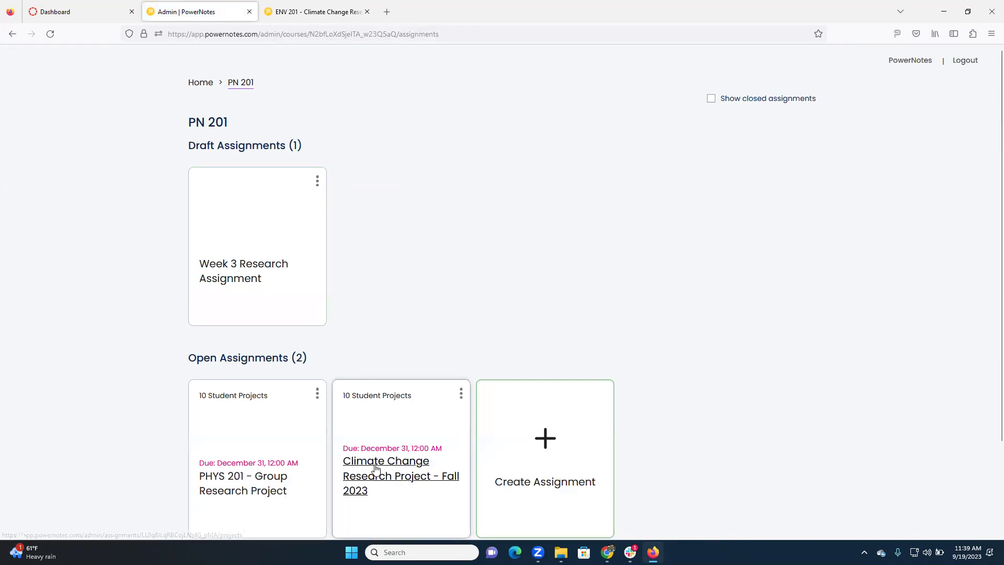
pyautogui.click(376, 469)
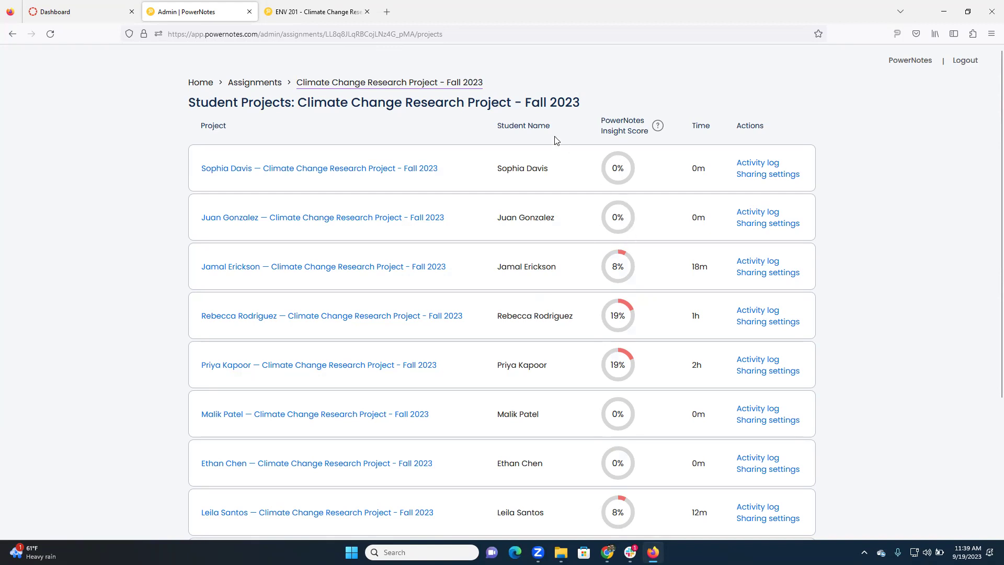
pyautogui.scroll(-3, 535, 262)
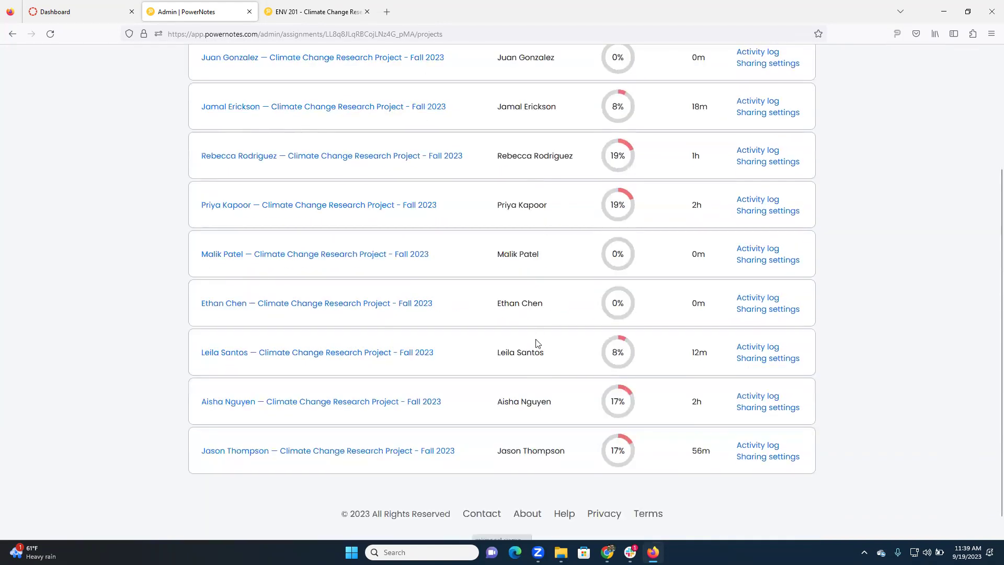
pyautogui.scroll(3, 533, 410)
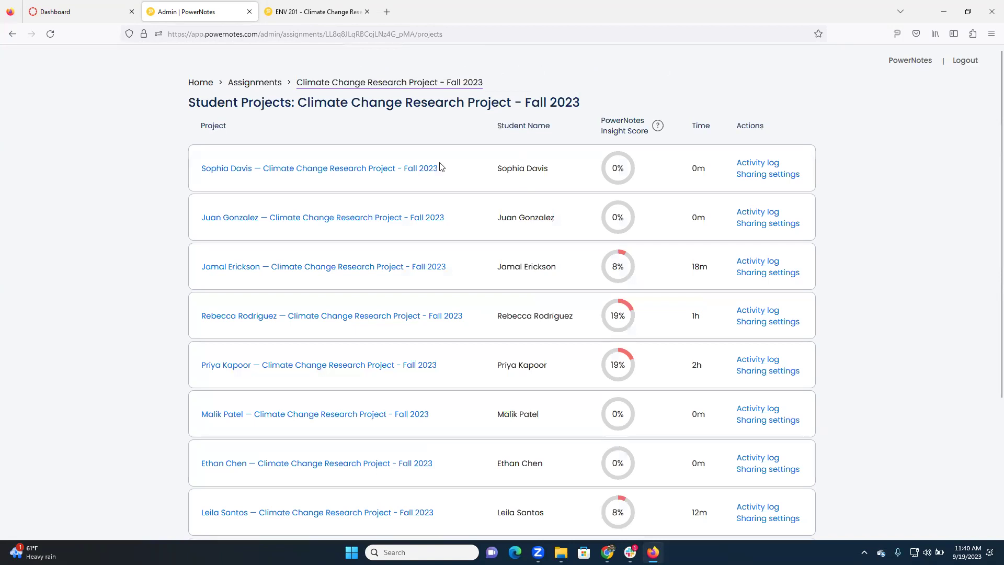
# Open the first listed student's project, read its topics and project comment, and return to the student project list.
pyautogui.click(305, 174)
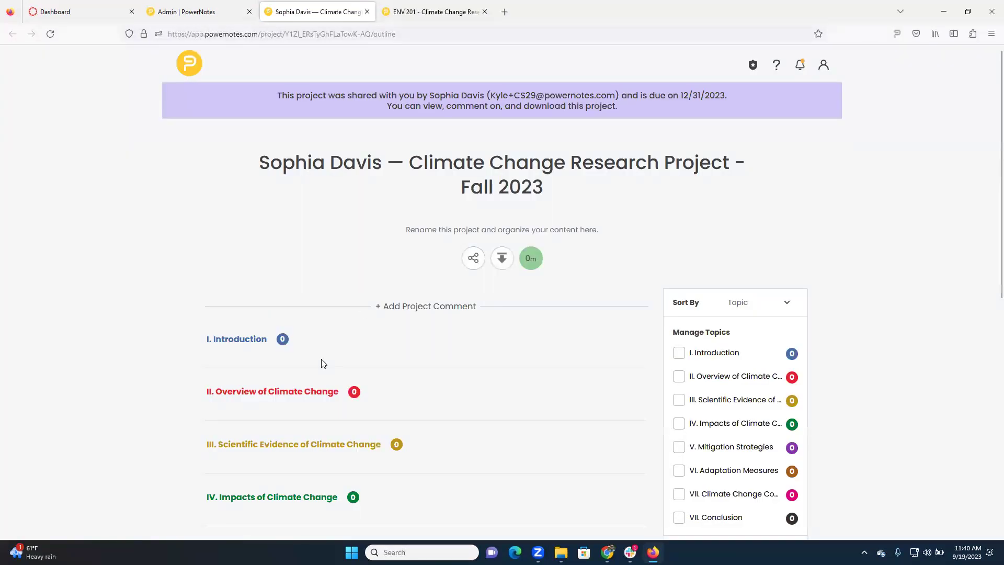
pyautogui.scroll(-1, 318, 350)
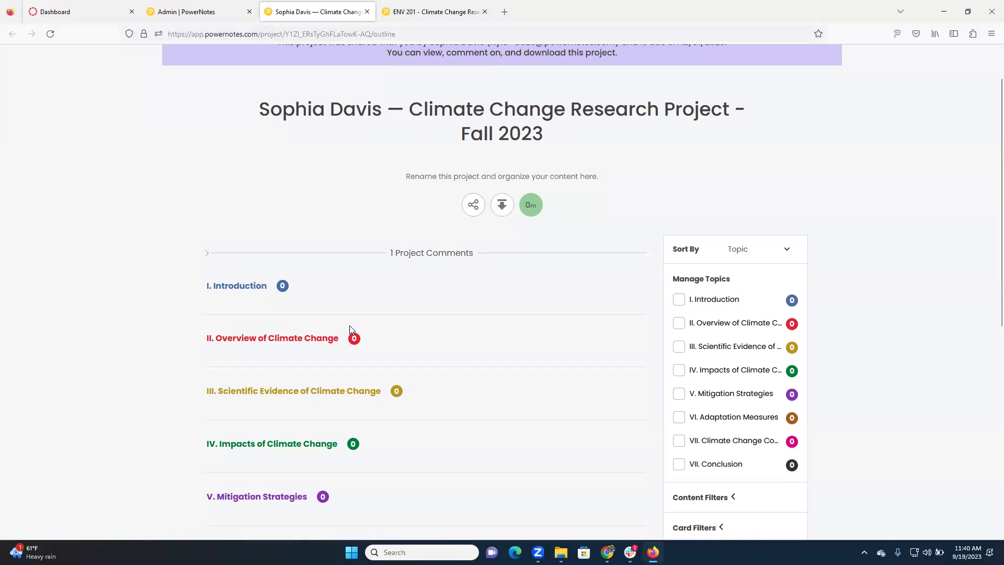
pyautogui.scroll(1, 470, 392)
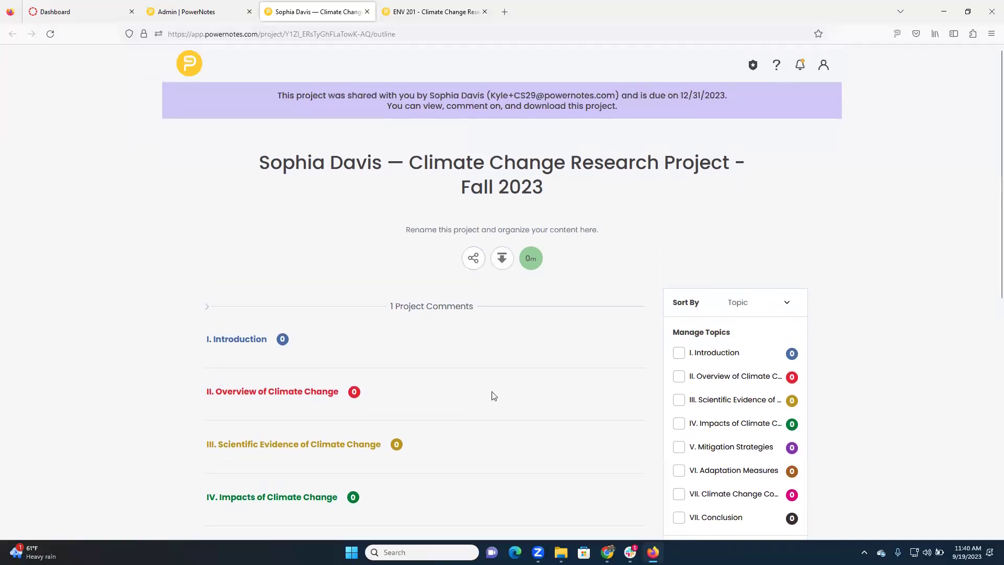
pyautogui.click(445, 315)
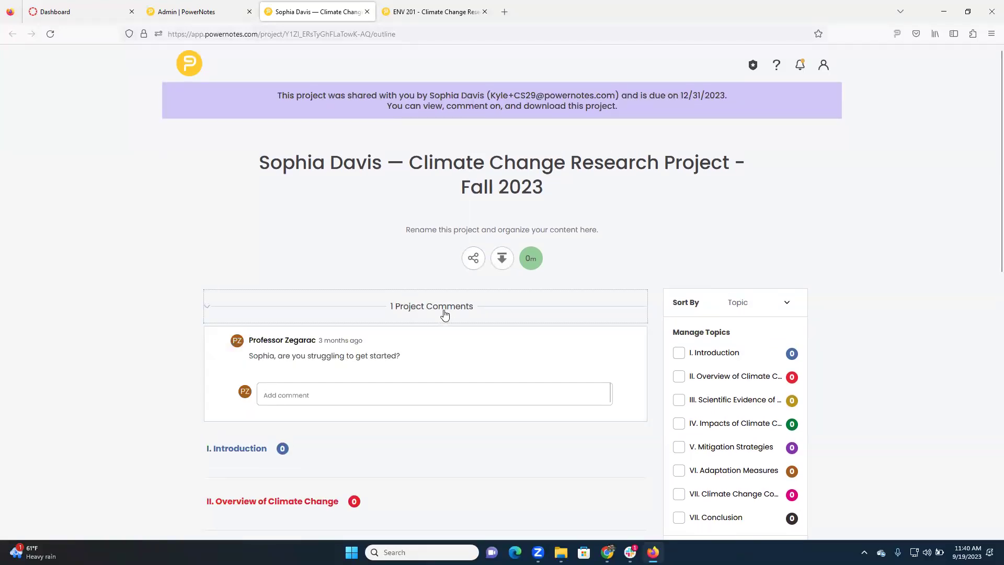
pyautogui.click(444, 313)
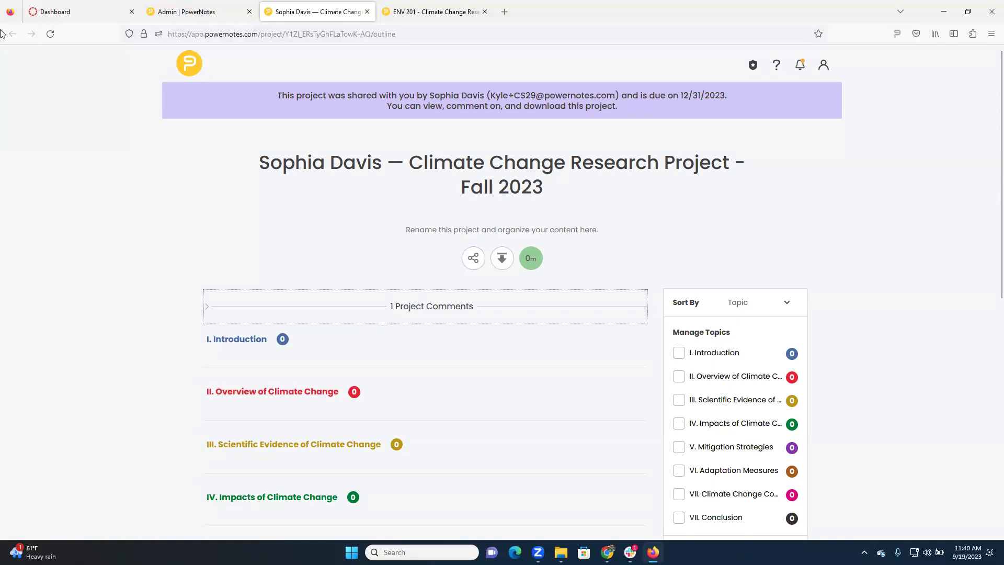
pyautogui.click(204, 7)
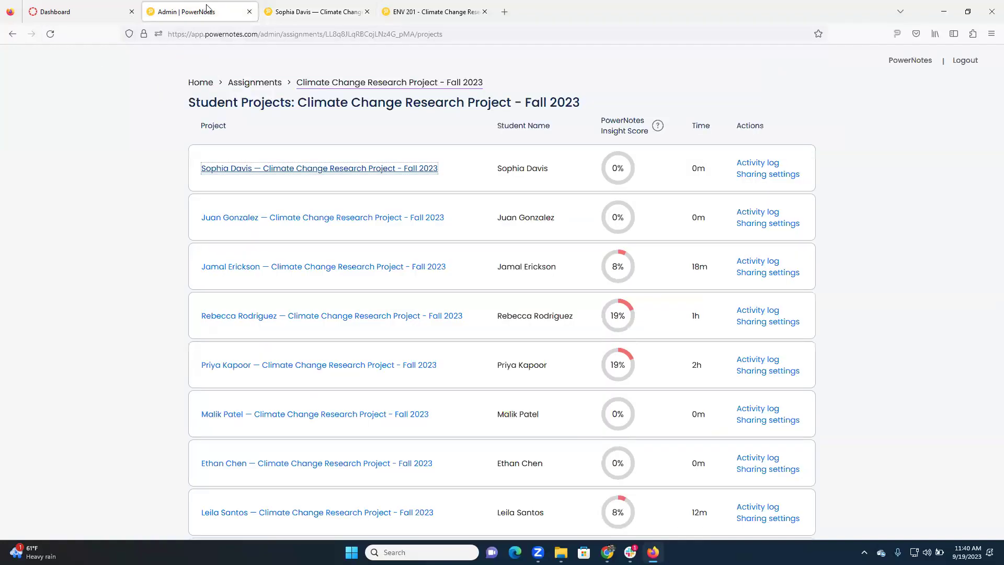
# Open the fourth listed student's project, examine its bookmarks and topic notes, and return to the student project list.
pyautogui.click(367, 317)
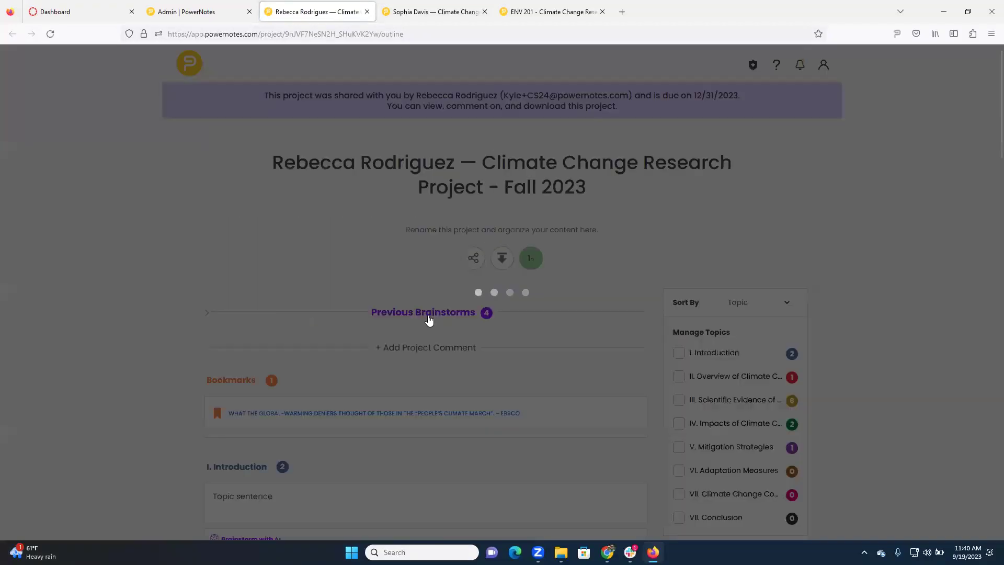
pyautogui.scroll(-2, 573, 341)
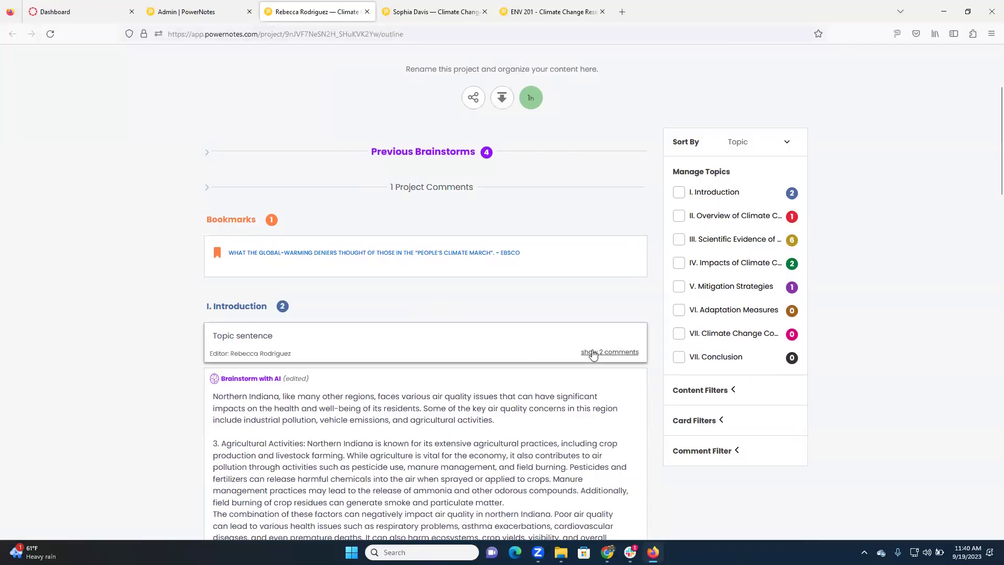
pyautogui.scroll(-6, 598, 335)
pyautogui.scroll(10, 379, 286)
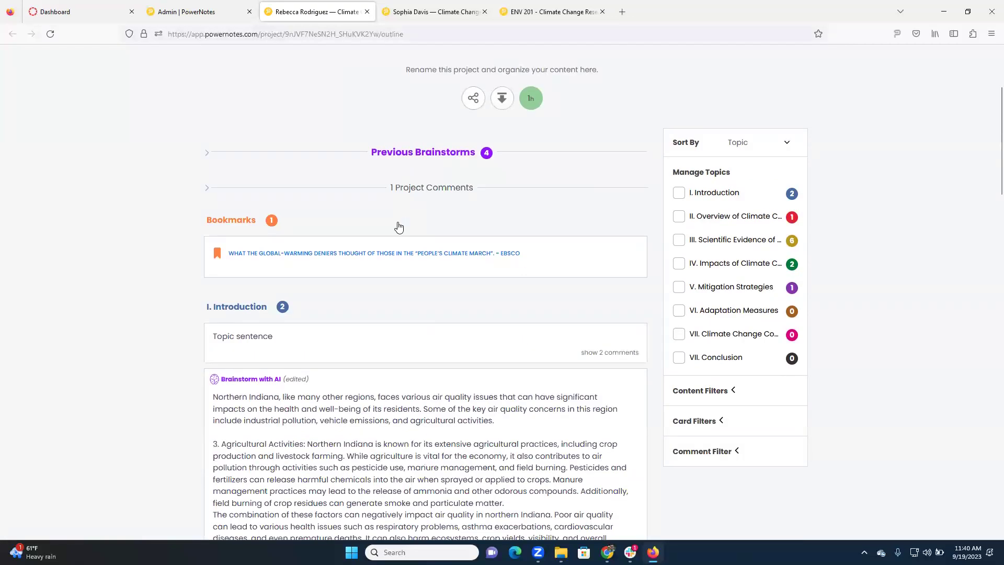
pyautogui.click(176, 11)
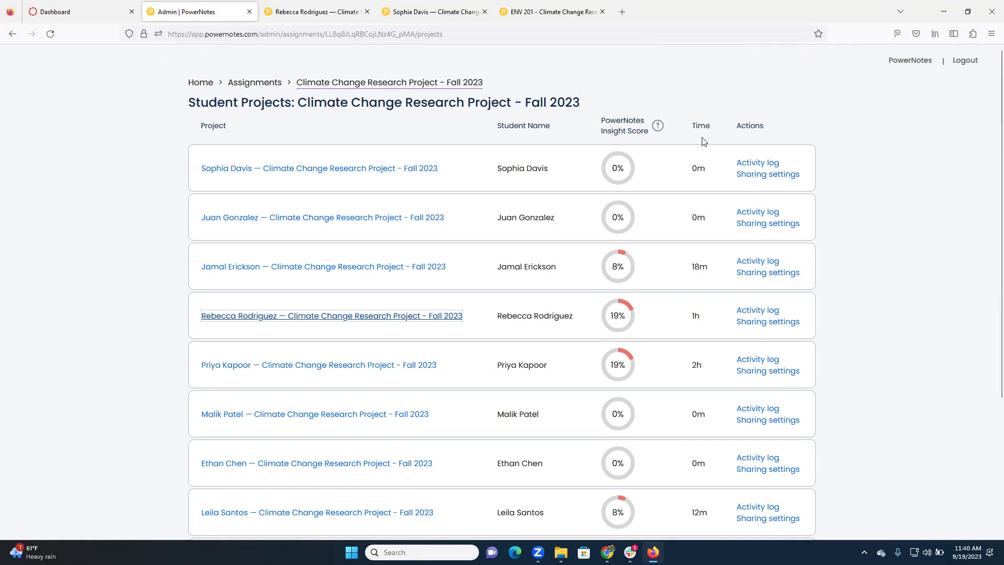
pyautogui.scroll(-2, 705, 386)
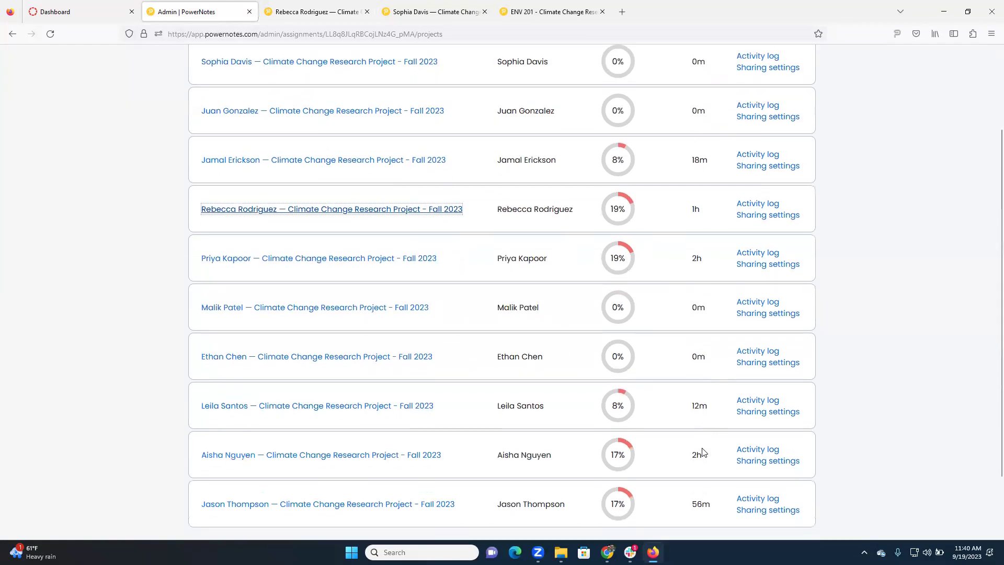
# Open the fourth listed student's activity log and inspect the details of the latest time-logged and highlight-created events.
pyautogui.scroll(2, 717, 276)
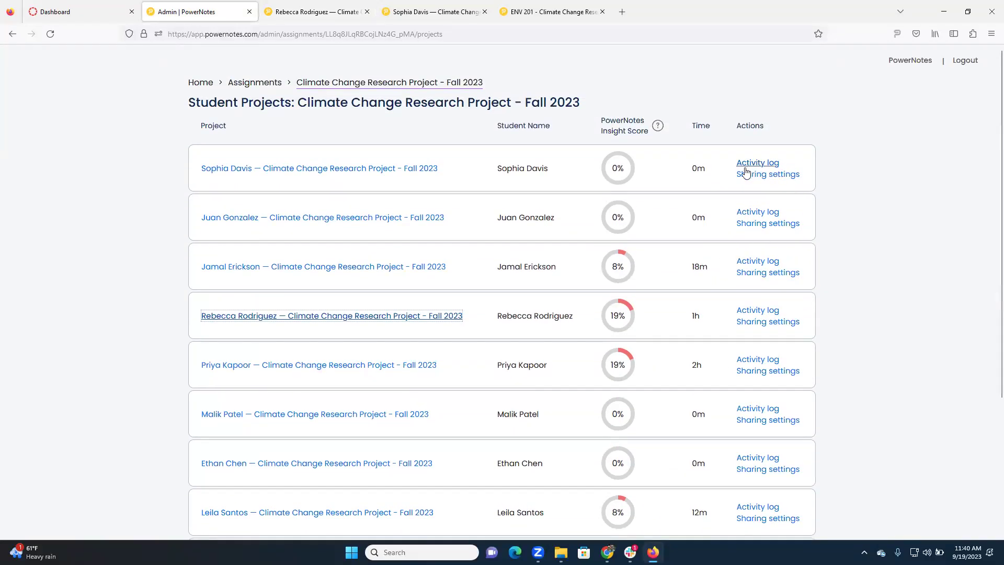
pyautogui.click(748, 312)
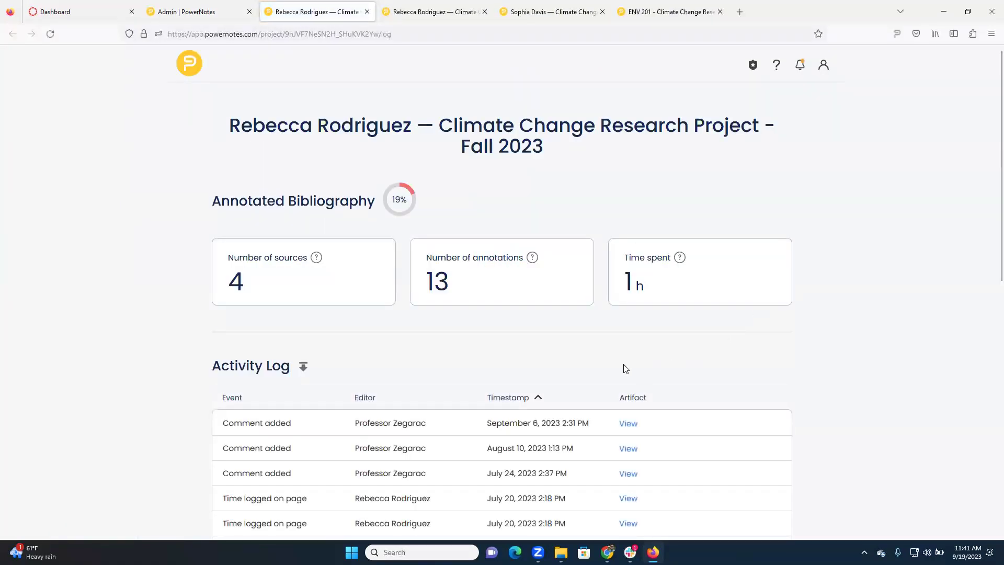
pyautogui.scroll(-3, 623, 366)
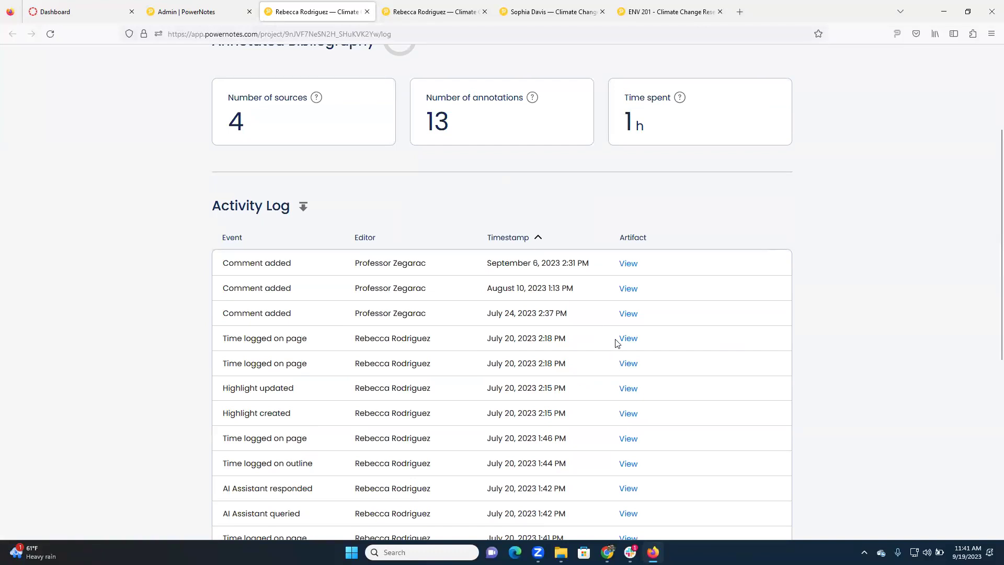
pyautogui.click(628, 340)
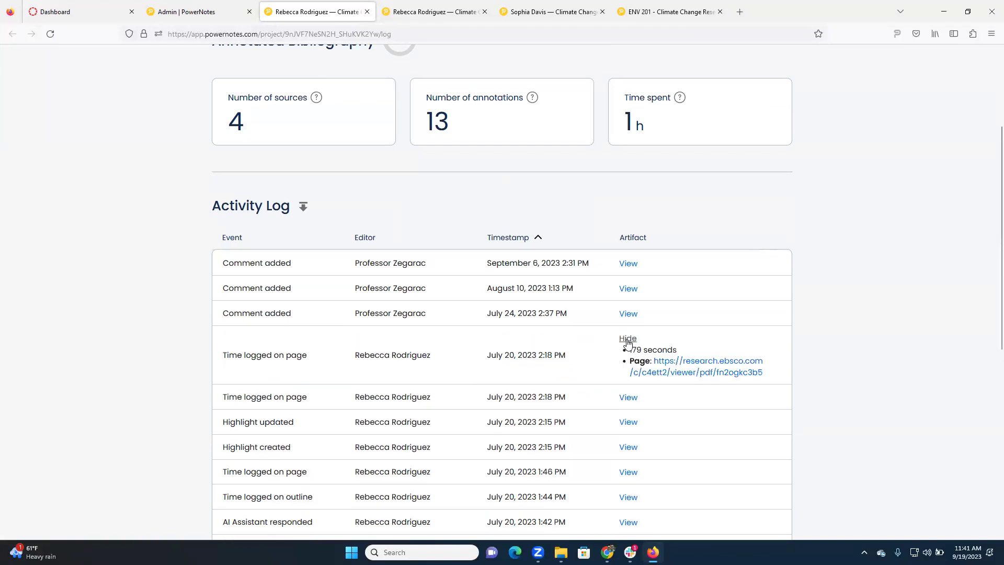
pyautogui.click(628, 340)
pyautogui.click(629, 412)
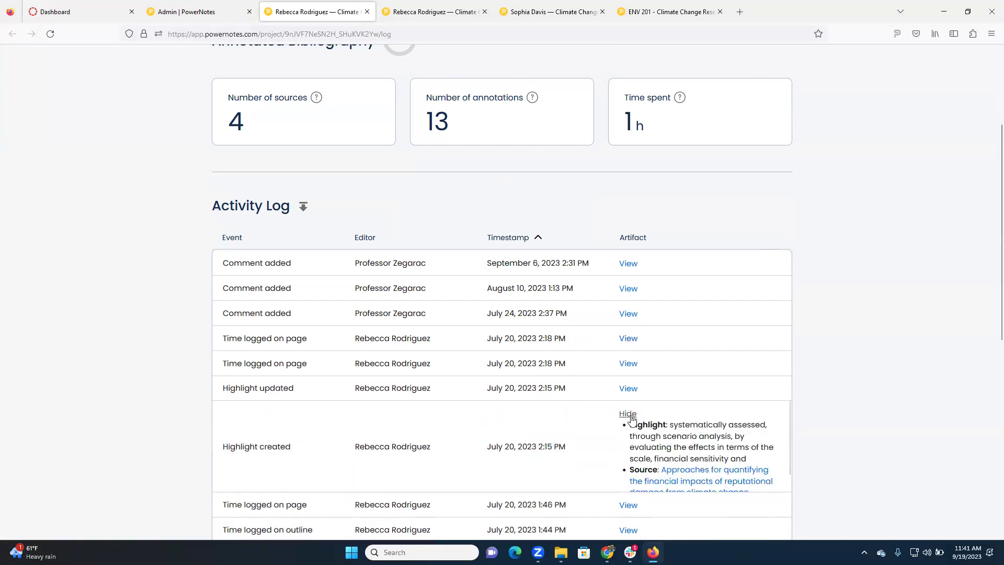
# Inspect the AI Assistant query of July 20, 2023 1:42 PM in the activity log and return to the student project list.
pyautogui.scroll(-5, 626, 398)
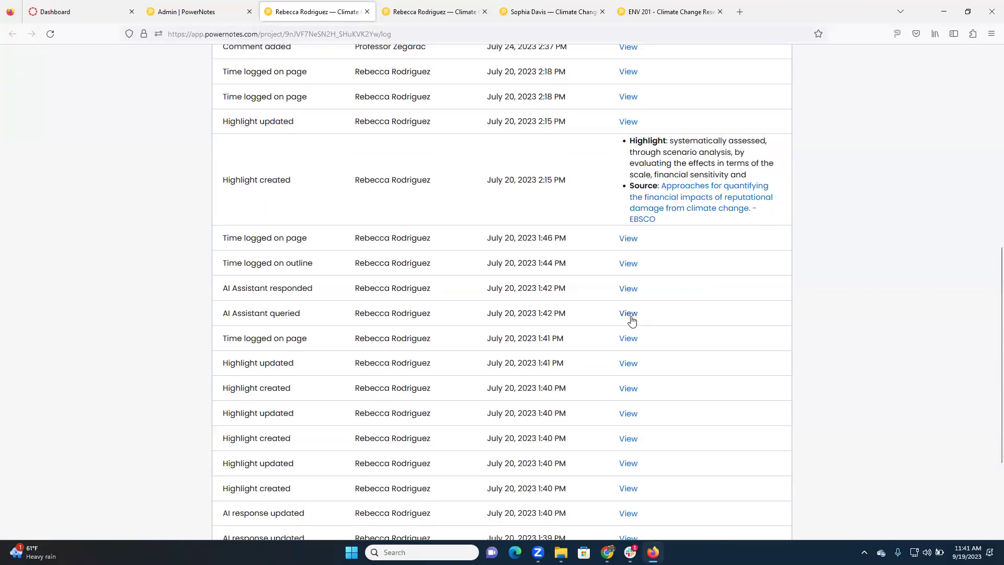
pyautogui.click(629, 313)
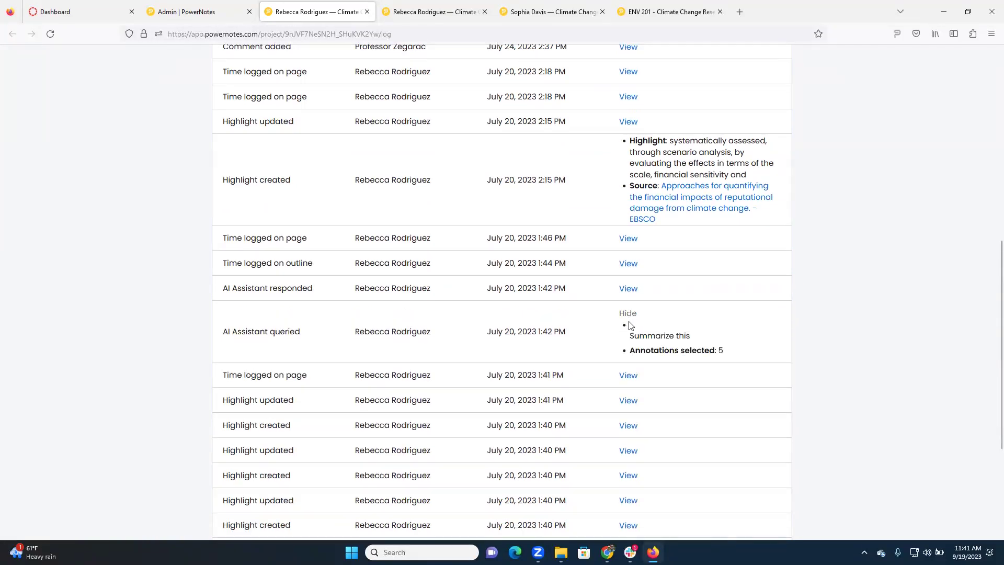
pyautogui.click(627, 313)
pyautogui.scroll(6, 630, 309)
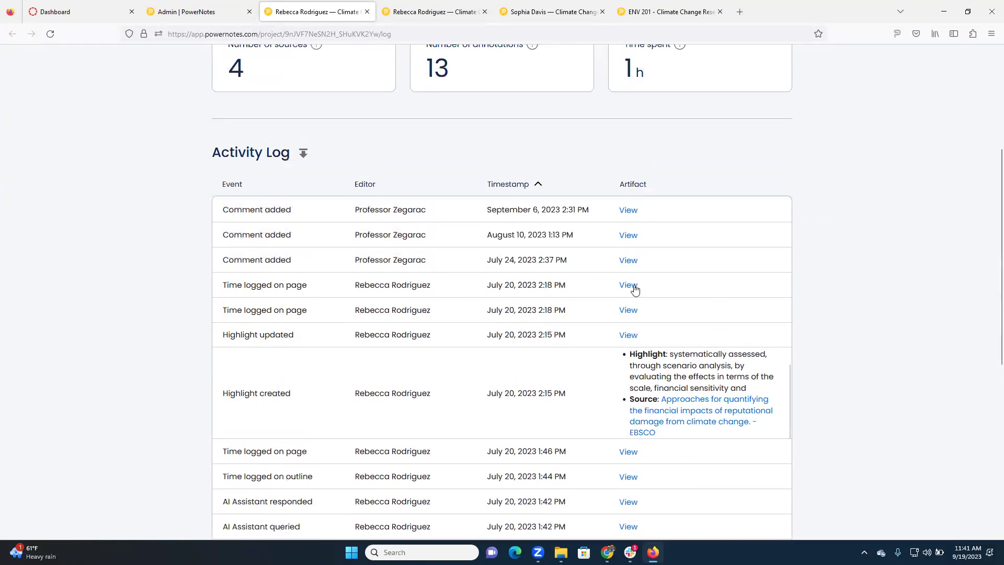
pyautogui.scroll(2, 646, 318)
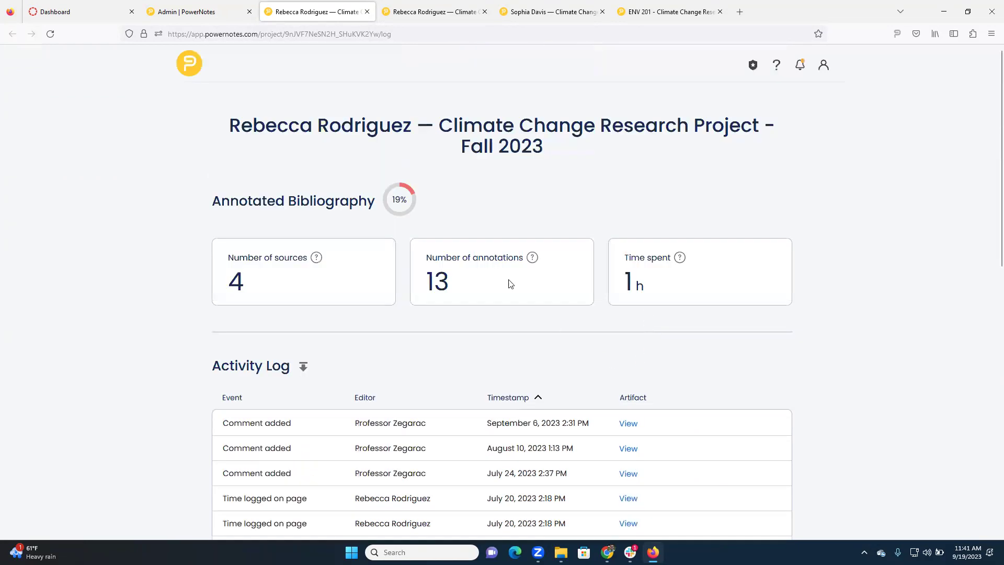
pyautogui.click(193, 15)
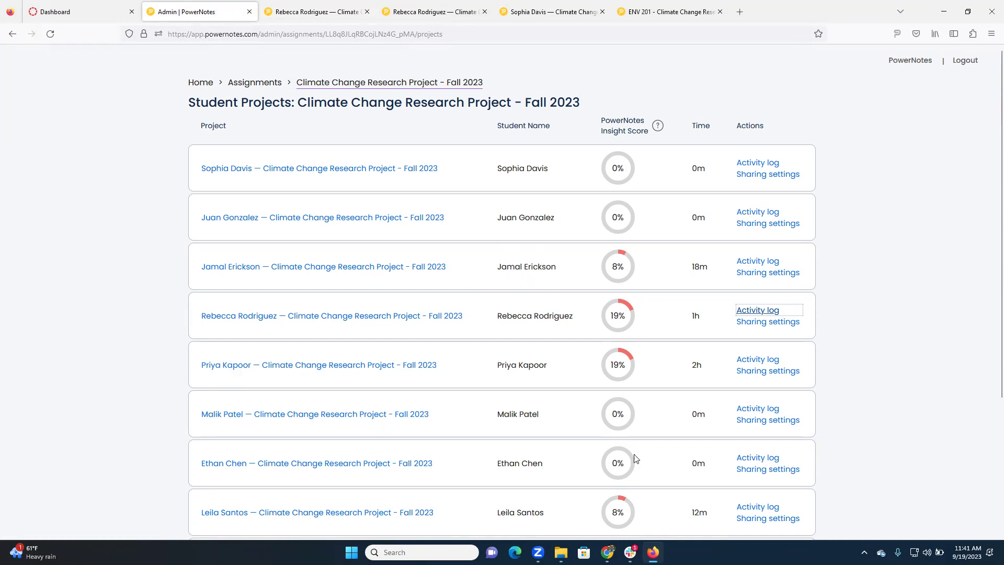
# Switch to the student's PowerNotes projects in Chrome, glance at the Canvas dashboard, and open the student's Climate Change project.
pyautogui.moveTo(607, 552)
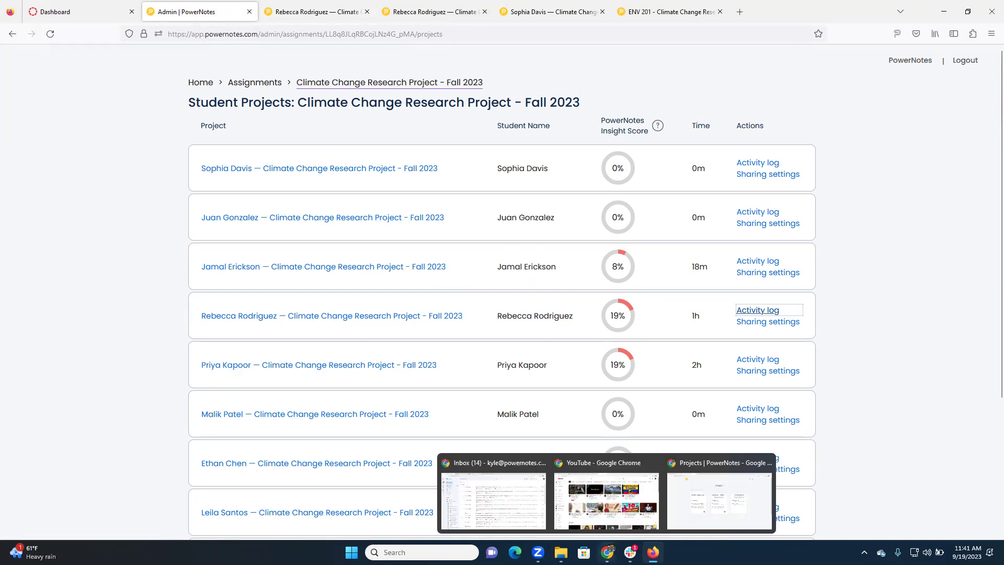
pyautogui.click(709, 519)
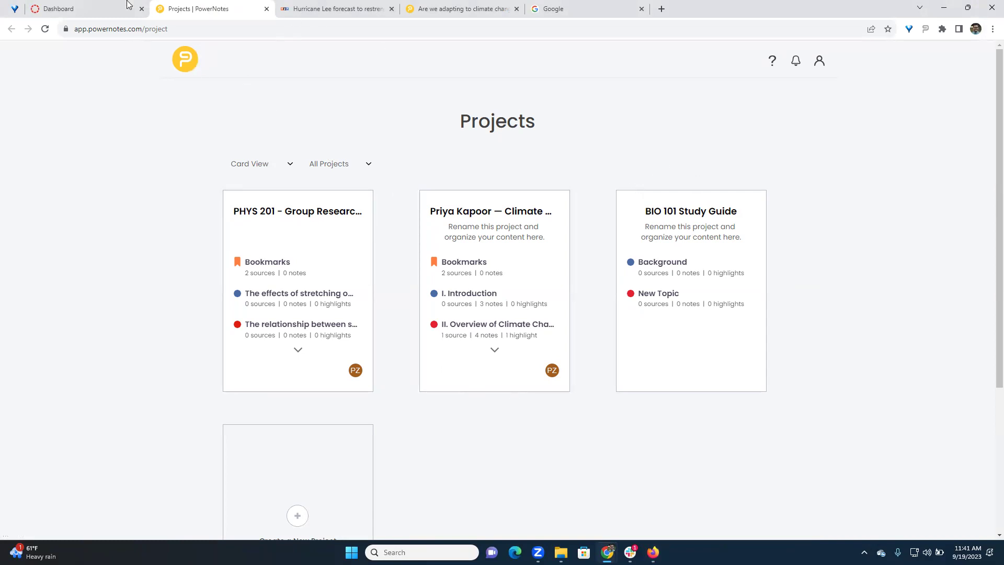
pyautogui.click(89, 10)
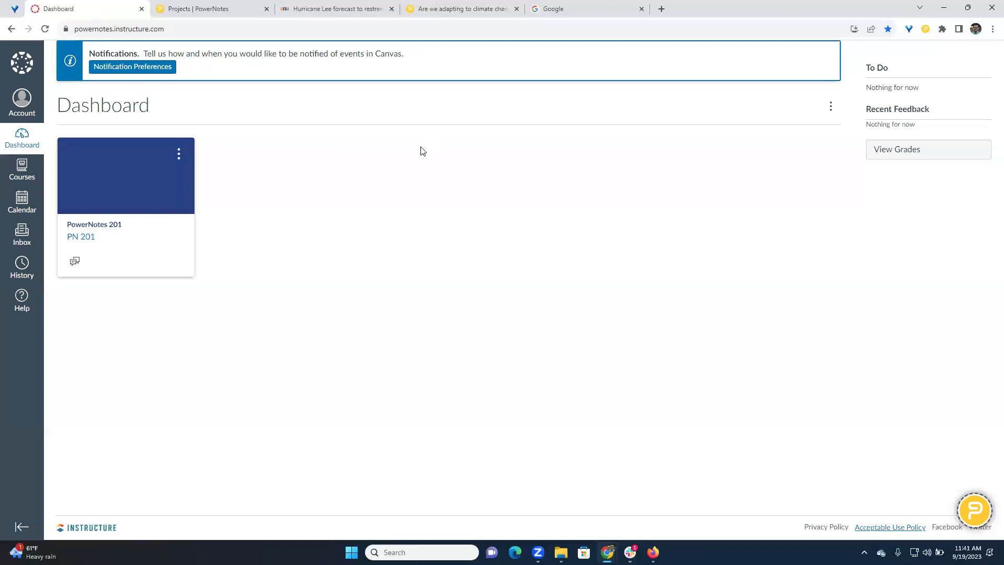
pyautogui.click(214, 11)
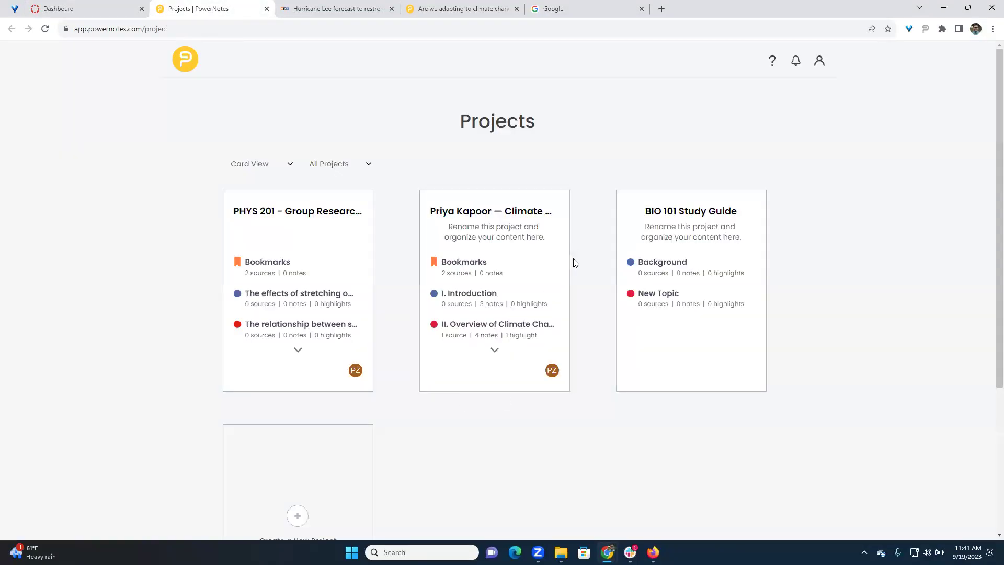
pyautogui.moveTo(567, 256)
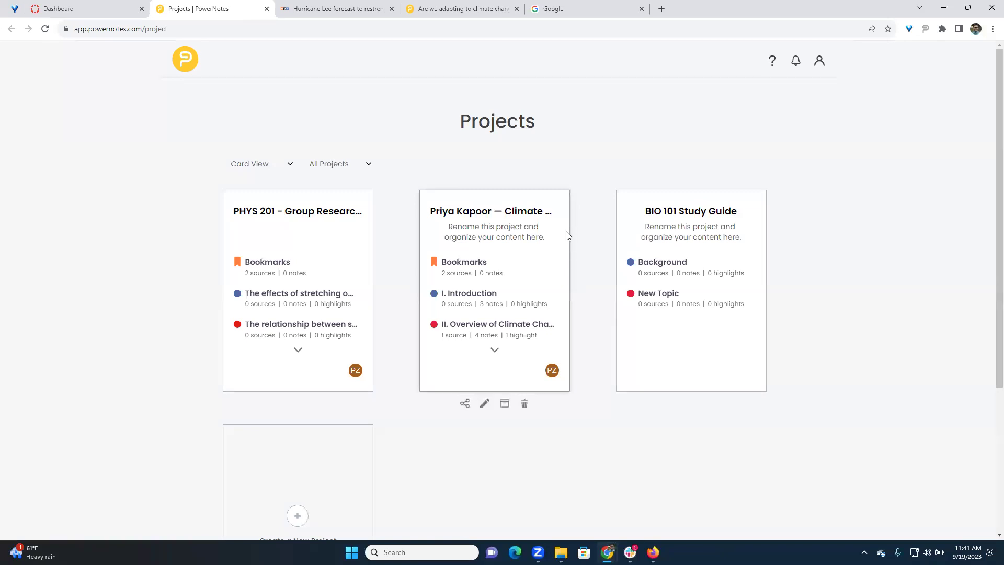
pyautogui.moveTo(547, 218)
pyautogui.click(463, 224)
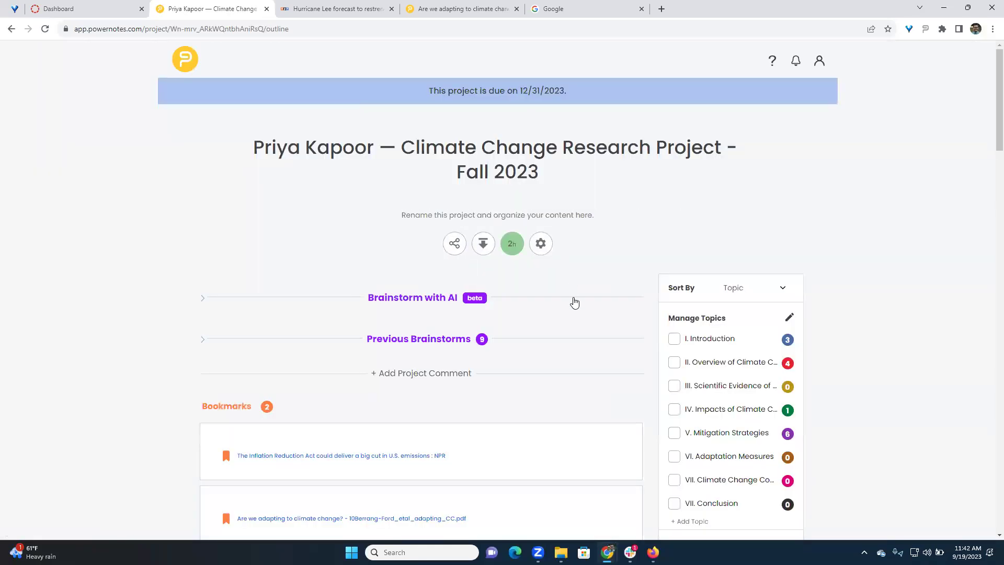
# Examine the project outline's bookmarks, brainstorms and topic notes.
pyautogui.scroll(-9, 574, 303)
pyautogui.scroll(5, 412, 267)
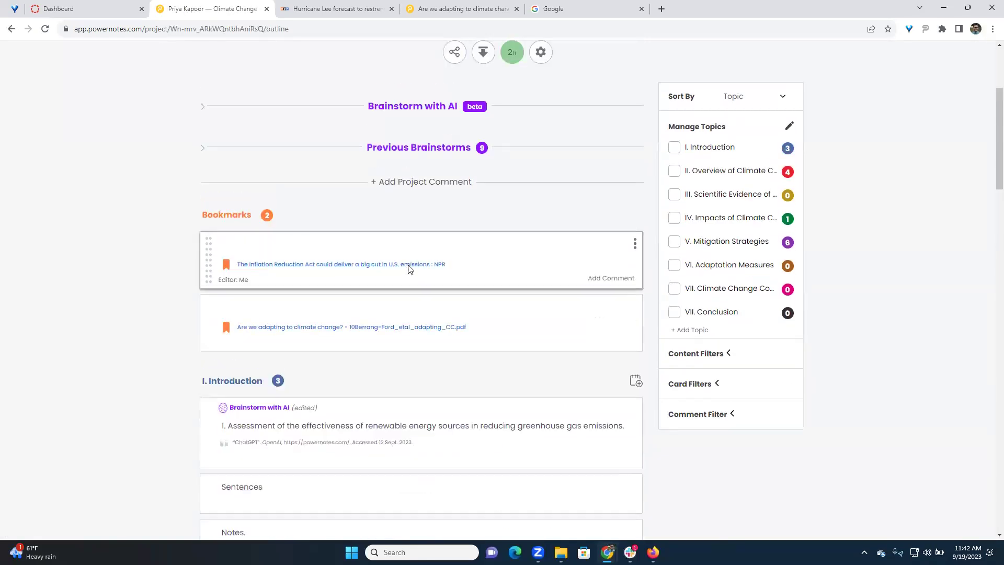
pyautogui.scroll(4, 409, 268)
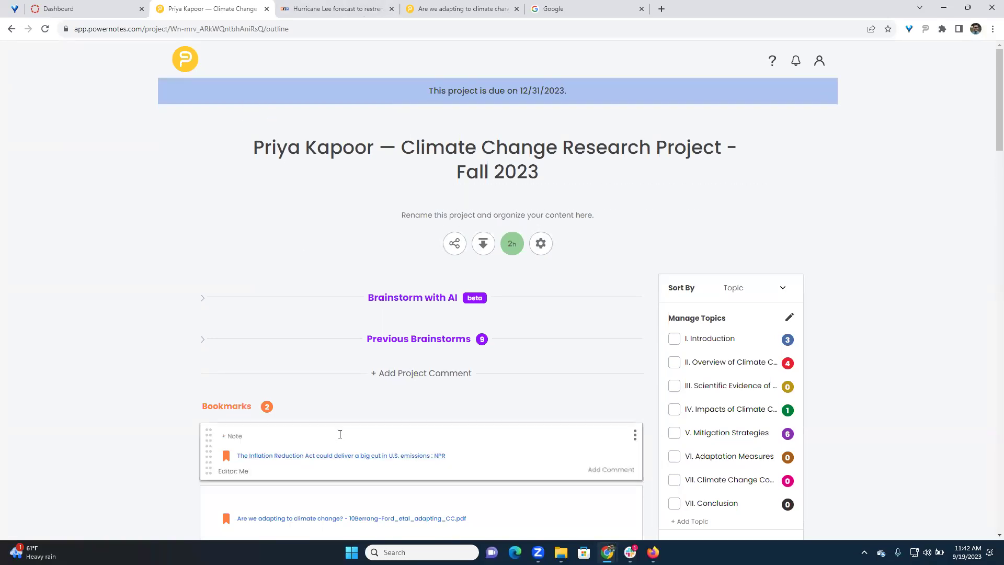
pyautogui.scroll(-3, 343, 366)
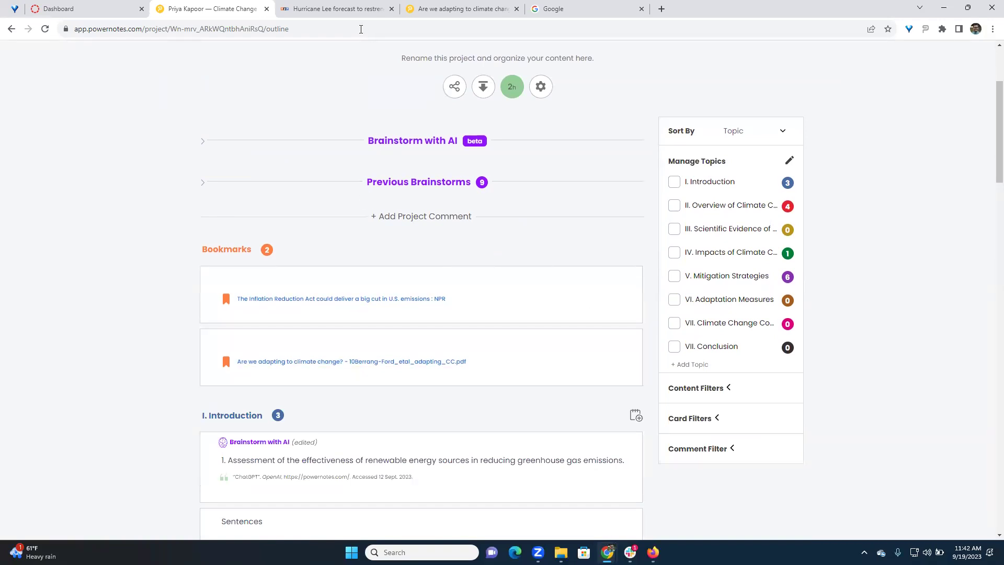
# Go to the Hurricane Lee article on NPR, expand PowerNotes over it, and check which project is selected.
pyautogui.click(338, 11)
pyautogui.scroll(-5, 636, 313)
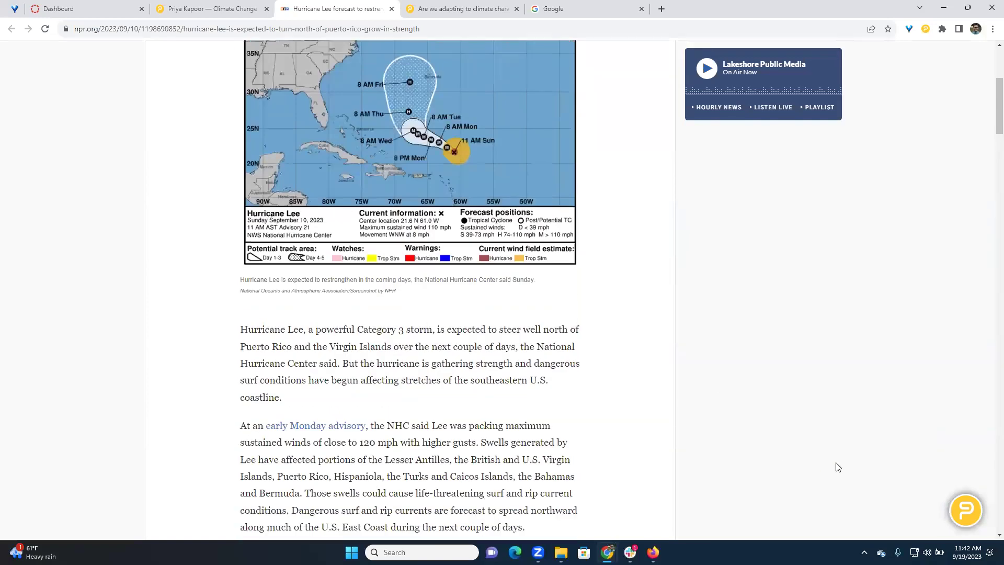
pyautogui.click(967, 518)
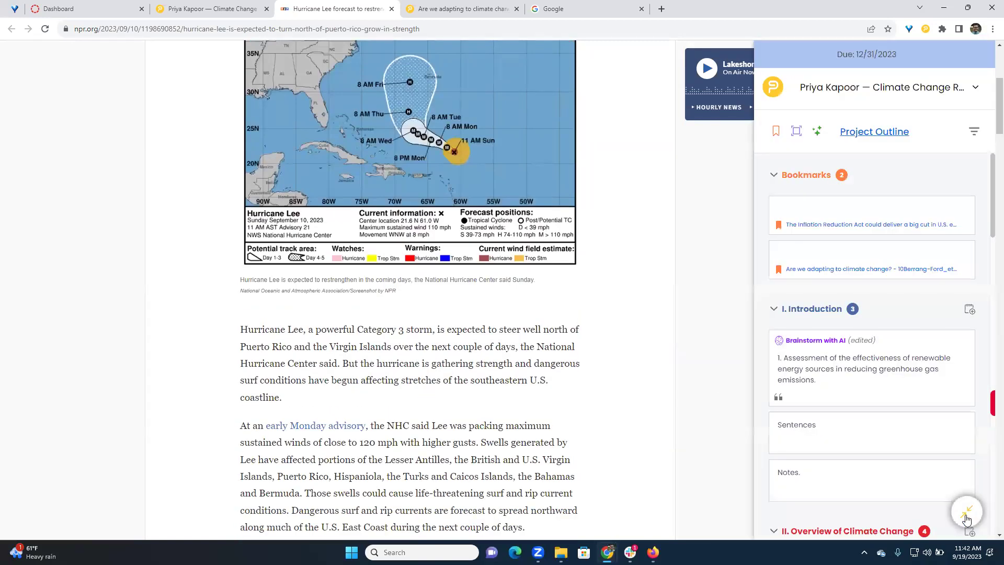
pyautogui.click(869, 88)
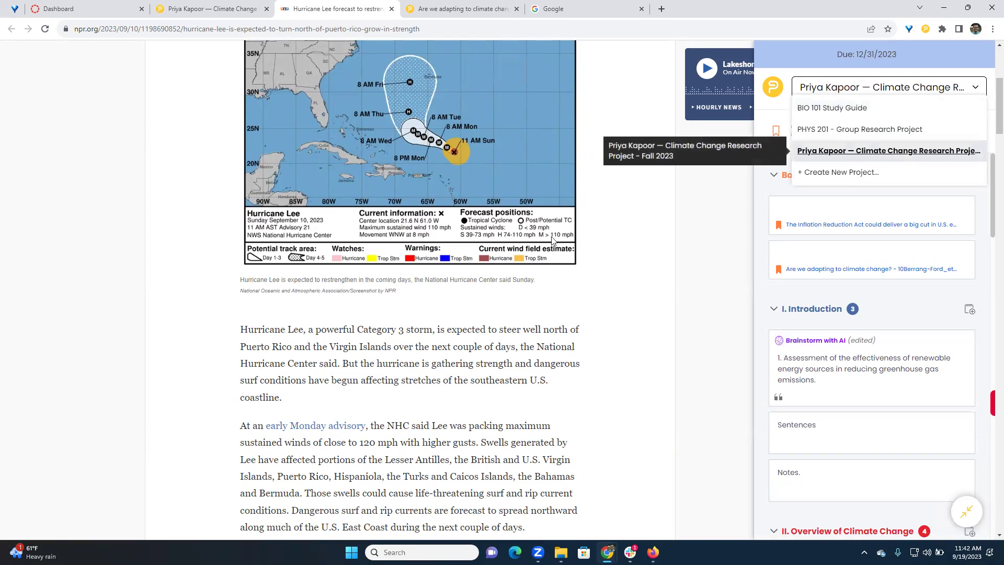
pyautogui.click(481, 438)
# Highlight the article's sentence about dangerous surf conditions worsening under topic III. Scientific Evidence, with the note "testing".
pyautogui.scroll(-4, 411, 389)
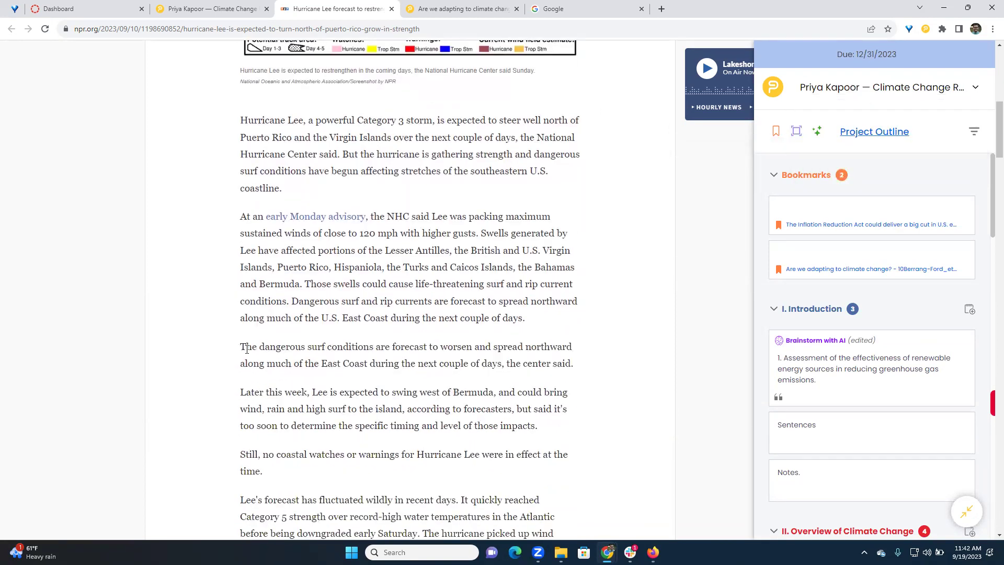
pyautogui.moveTo(240, 348); pyautogui.dragTo(571, 364)
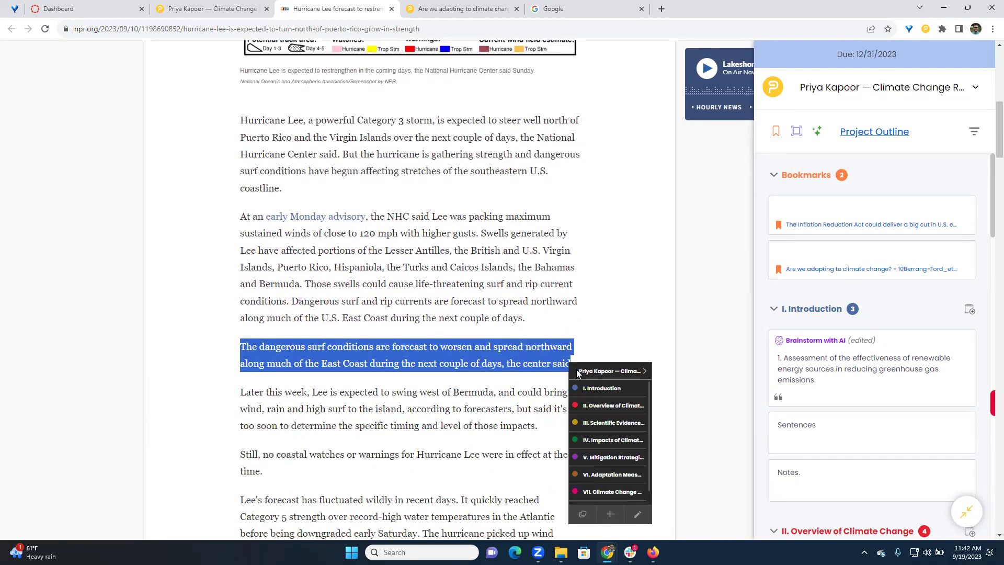
pyautogui.click(610, 423)
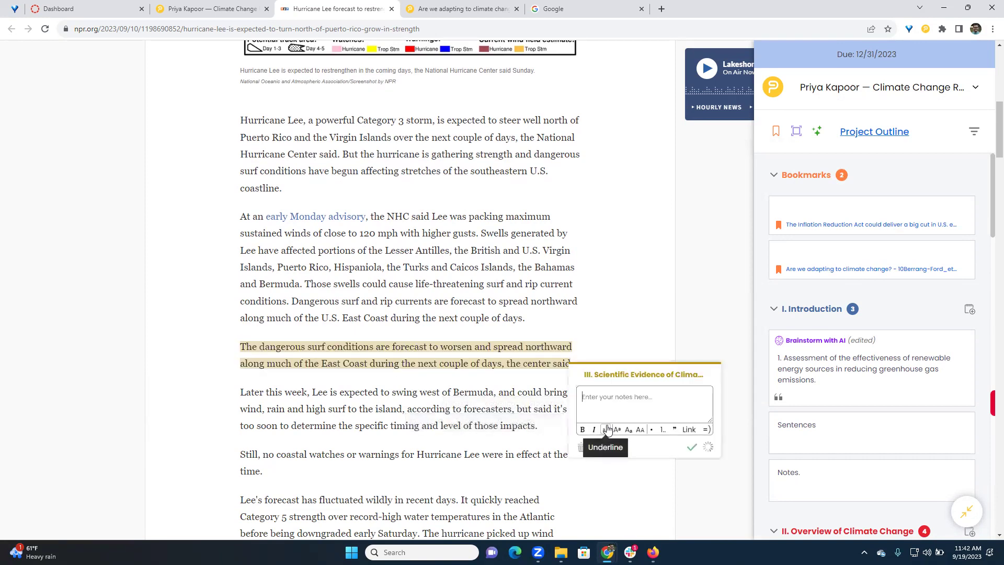
pyautogui.write('testing')
pyautogui.press('Return')
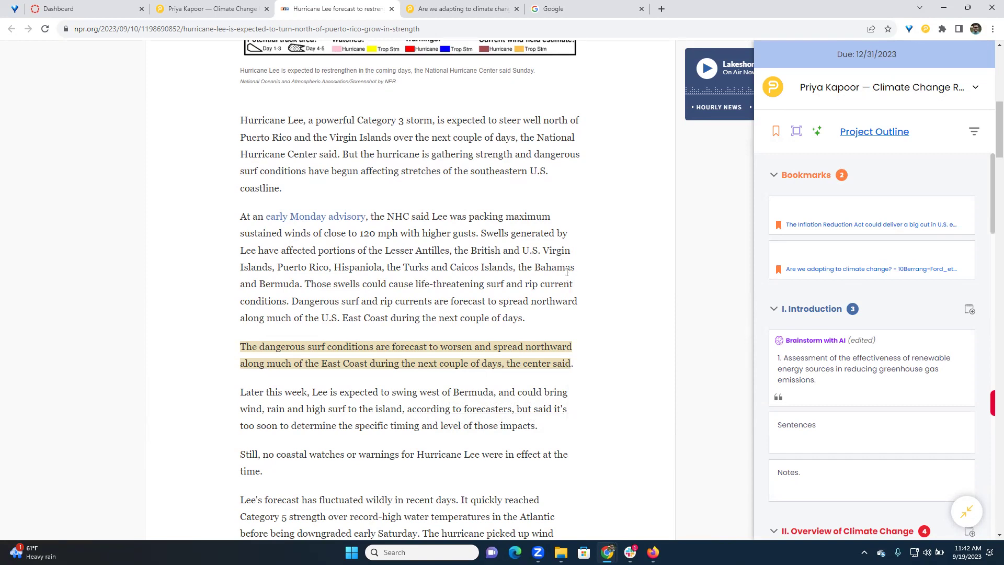
# Generate AI Discovery information about the Hurricane Lee article and read its Power Summary and Research Topics.
pyautogui.scroll(9, 580, 261)
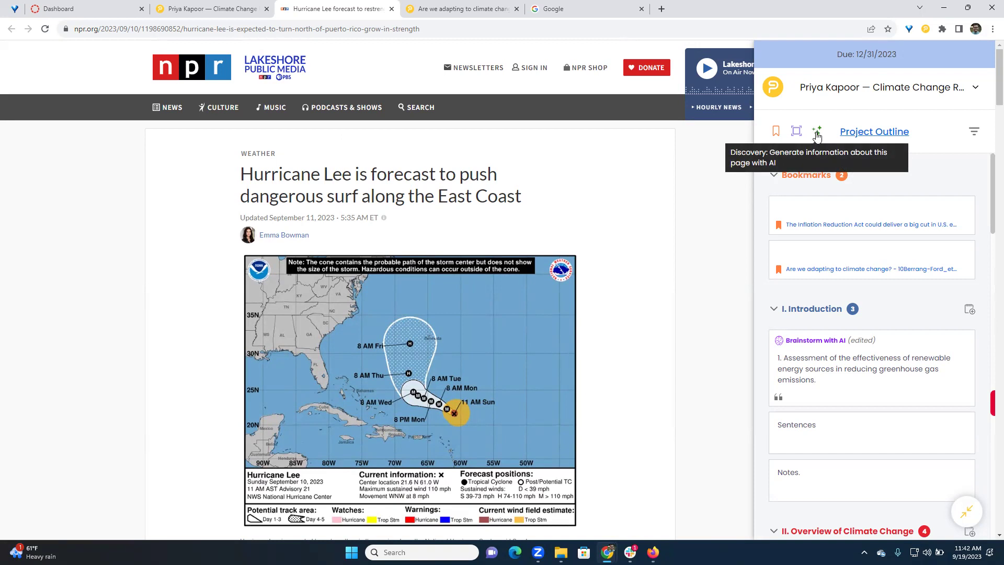
pyautogui.click(817, 135)
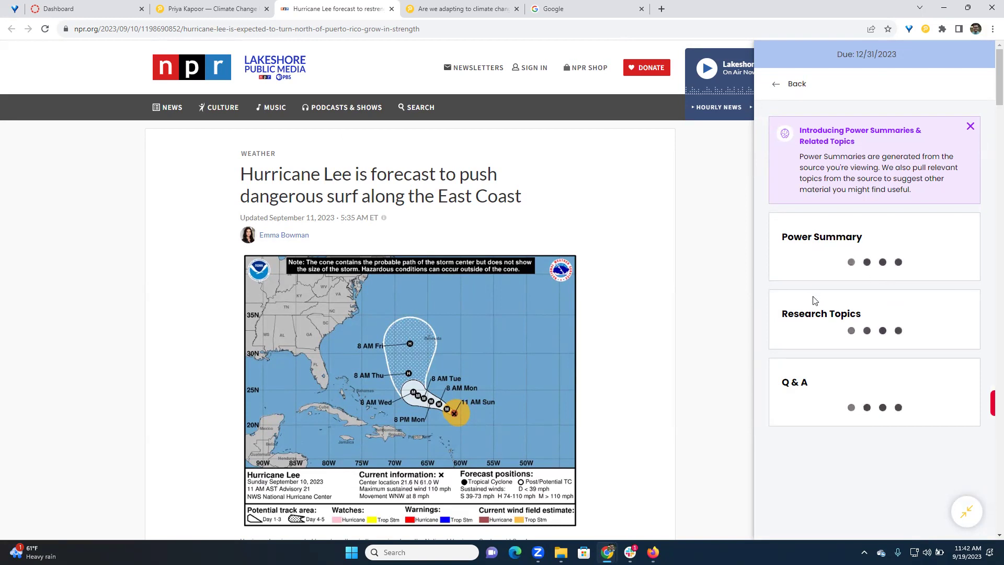
pyautogui.scroll(-1, 816, 297)
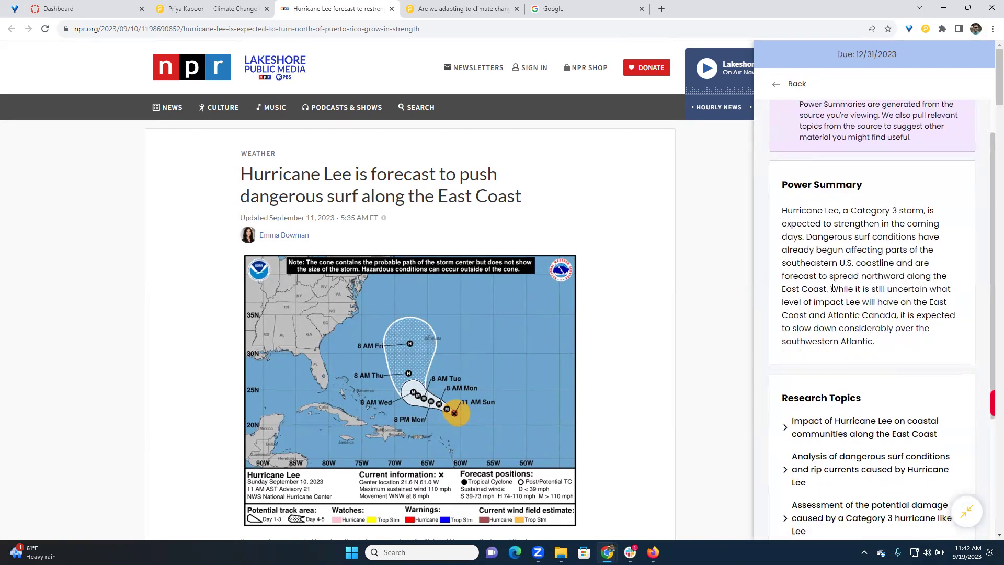
pyautogui.scroll(-4, 850, 243)
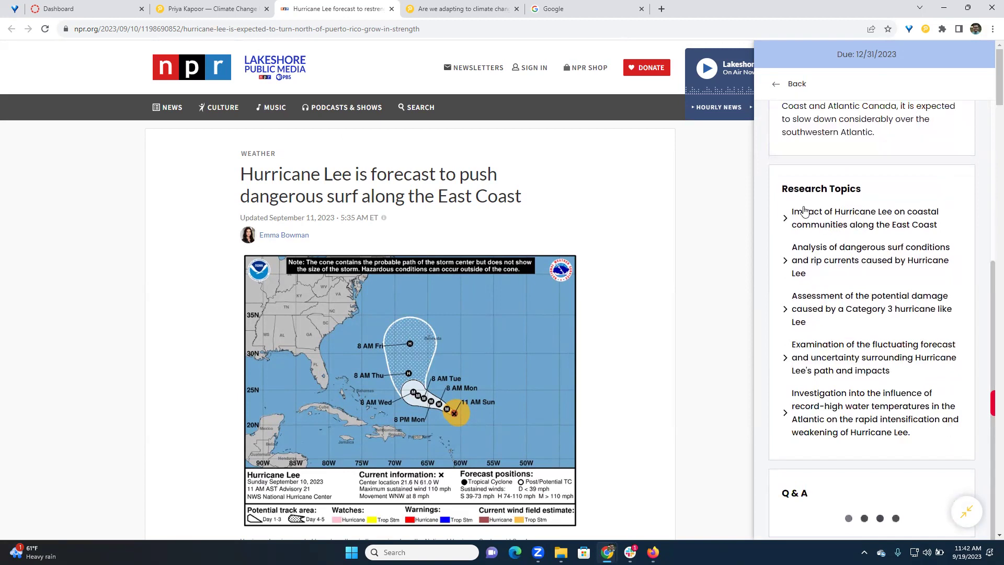
pyautogui.scroll(-6, 701, 298)
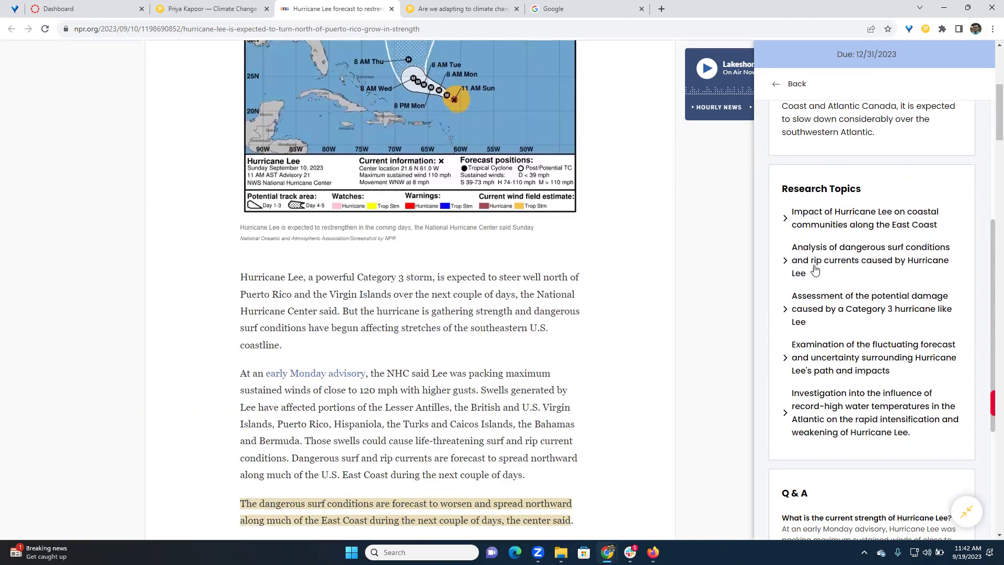
# Expand the research topic on potential damage from a Category 3 hurricane, review its suggested sources, and collapse it.
pyautogui.click(800, 312)
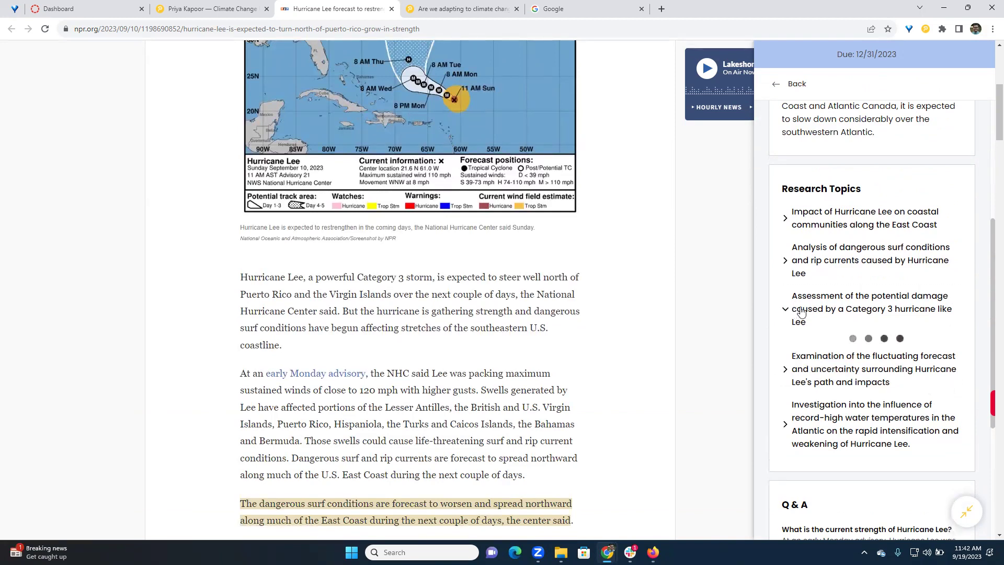
pyautogui.scroll(-2, 805, 312)
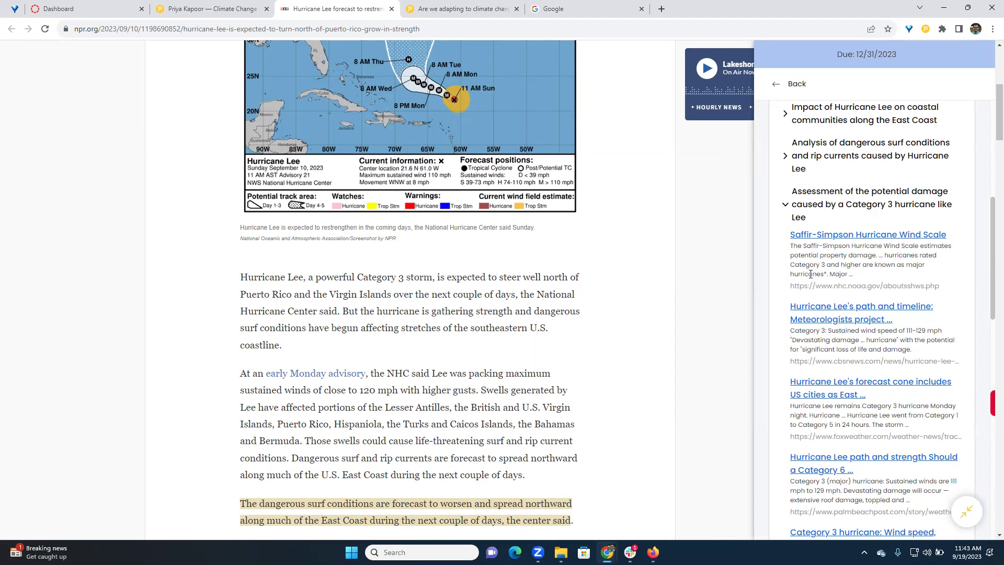
pyautogui.scroll(-2, 840, 291)
pyautogui.scroll(2, 816, 235)
pyautogui.click(796, 191)
# Read the generated Q & A about Hurricane Lee and compare it with the article text.
pyautogui.scroll(-4, 826, 283)
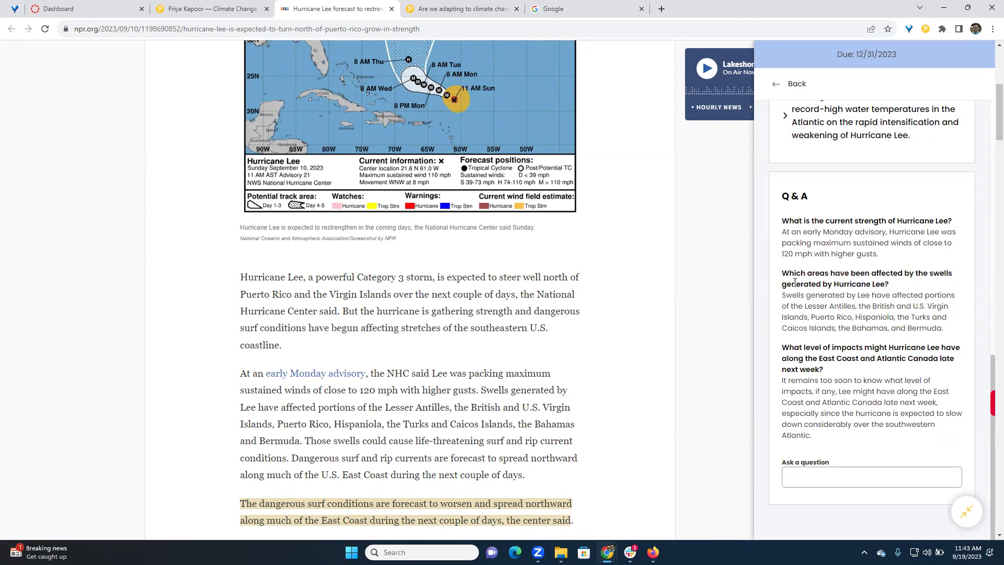
pyautogui.scroll(-8, 473, 258)
pyautogui.scroll(-2, 503, 310)
pyautogui.scroll(3, 839, 328)
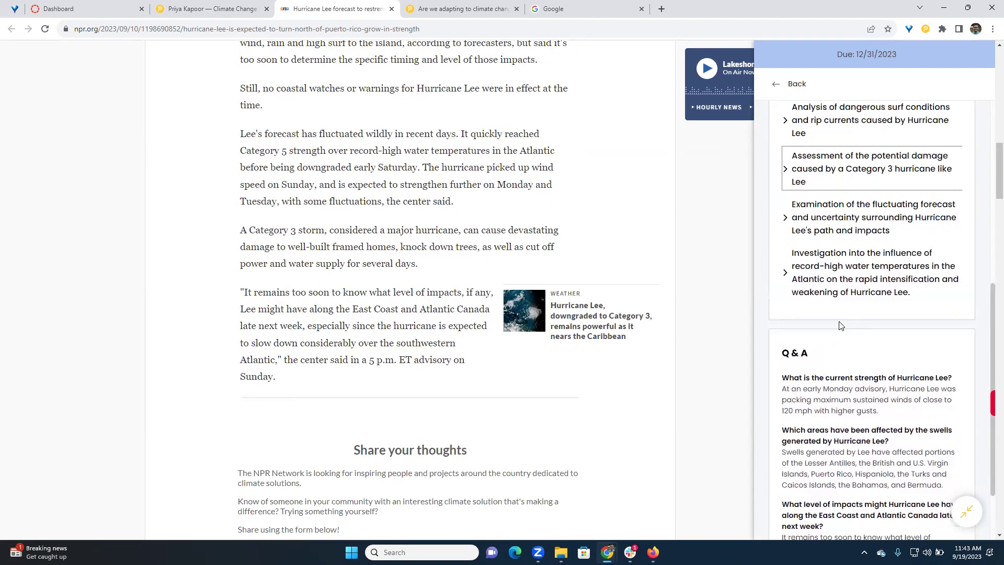
# Leave the AI Discovery results for the hurricane article and return to the climate change project outline.
pyautogui.scroll(4, 713, 230)
pyautogui.click(784, 84)
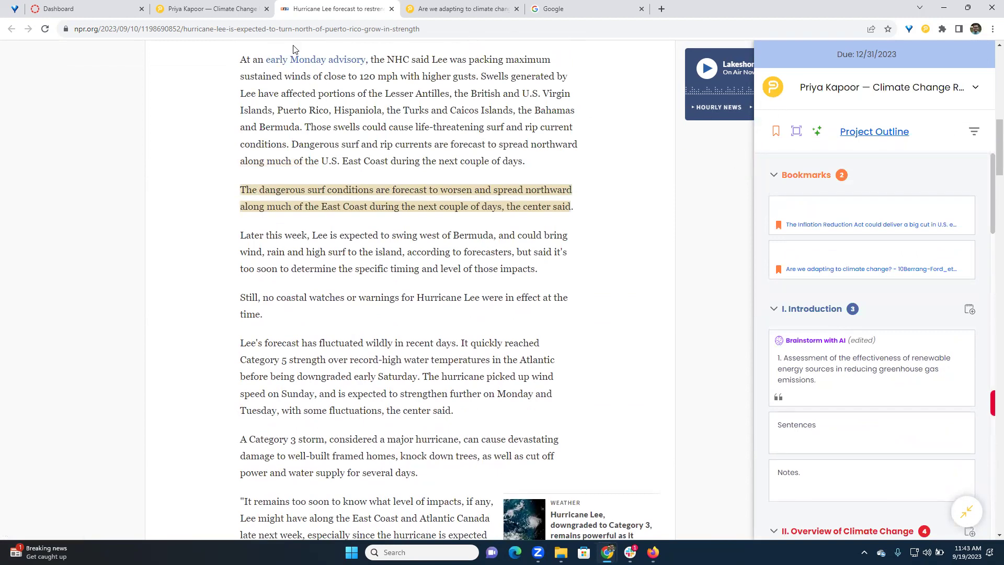
pyautogui.click(238, 10)
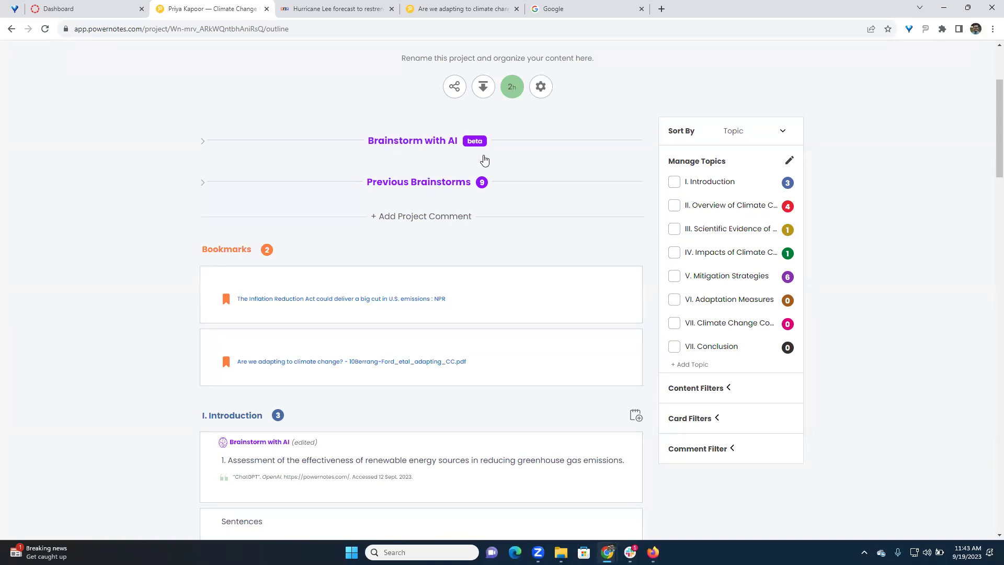
# Ask Brainstorm with AI "What are research topics for climate change mitigation?".
pyautogui.scroll(1, 408, 157)
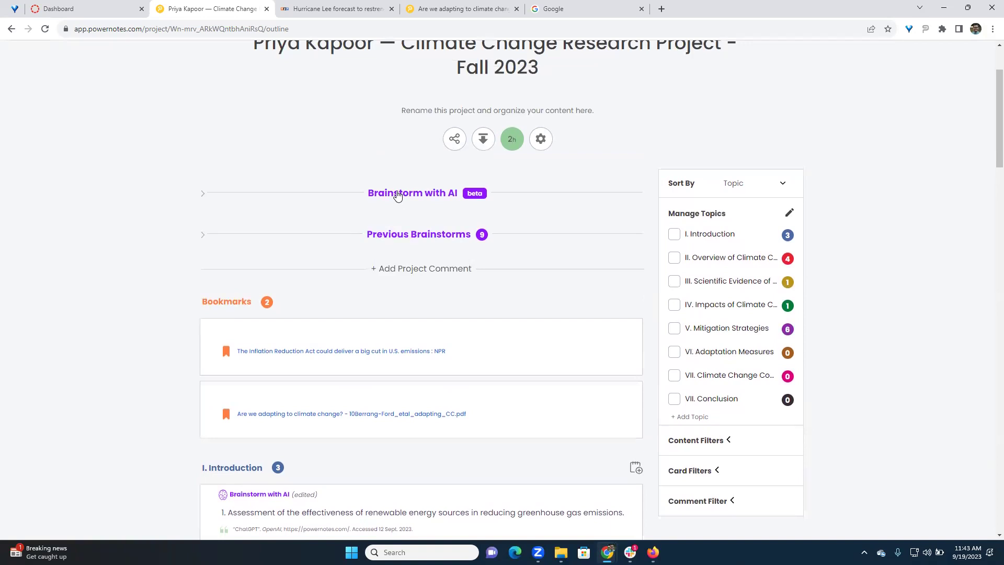
pyautogui.click(402, 194)
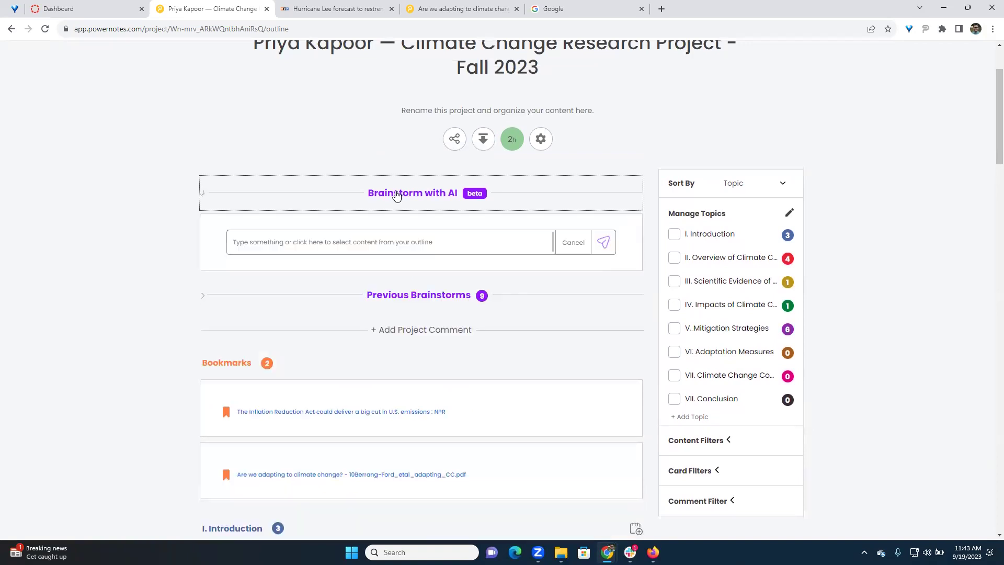
pyautogui.click(351, 242)
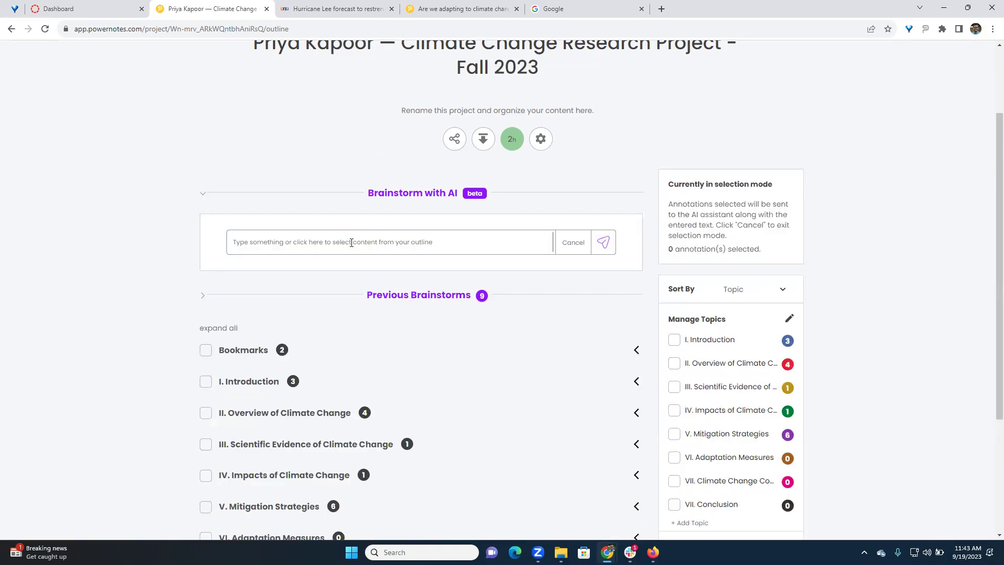
pyautogui.write('What are research topics for clima')
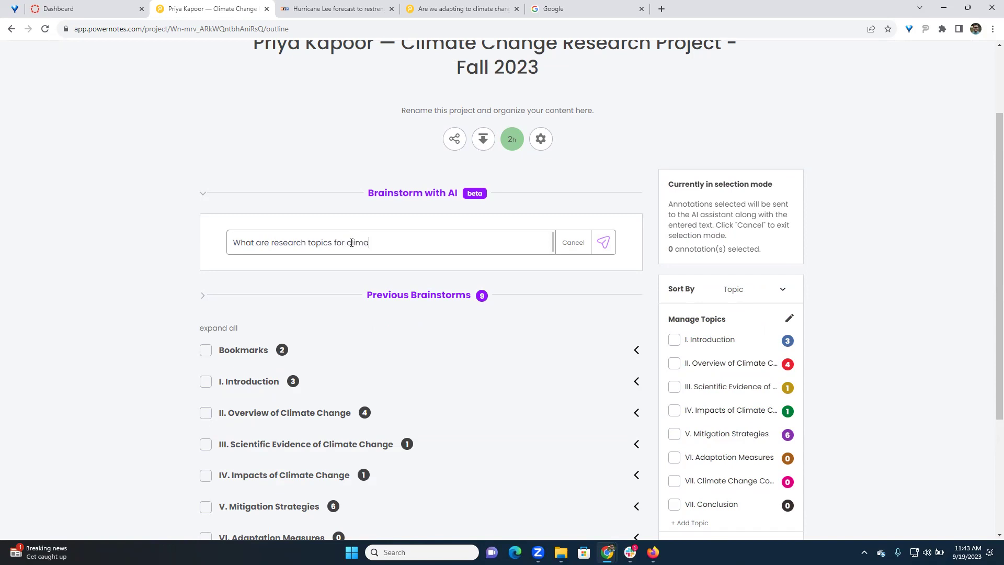
pyautogui.write('te change mitigation?')
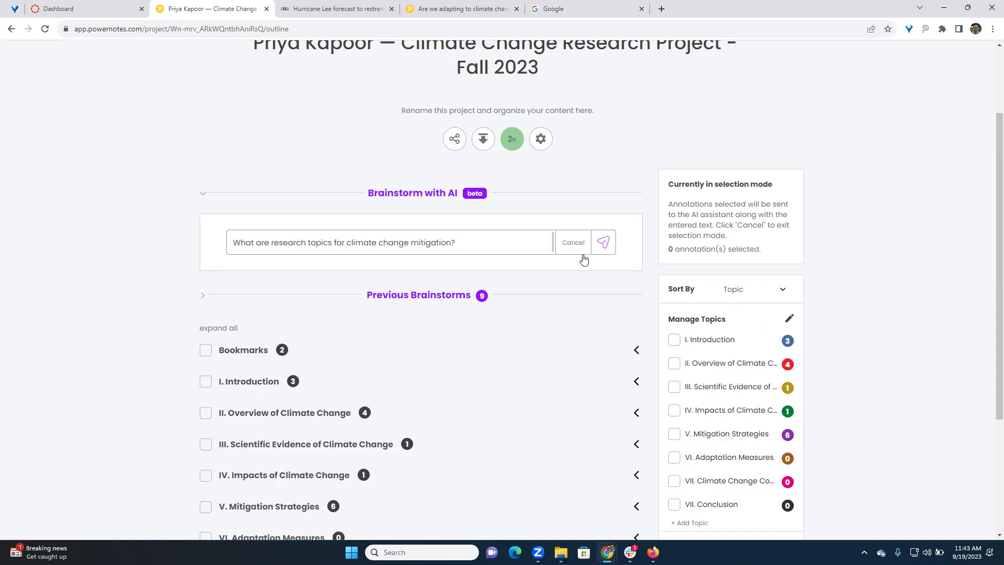
pyautogui.click(602, 244)
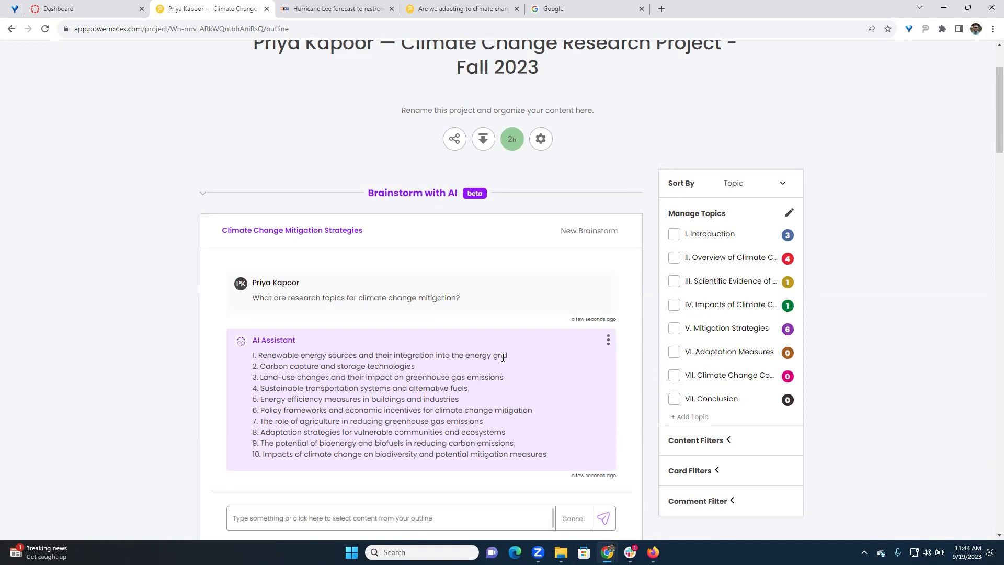
# Read the AI Assistant's research topics and check the action for adding the answer to a topic.
pyautogui.scroll(-2, 577, 380)
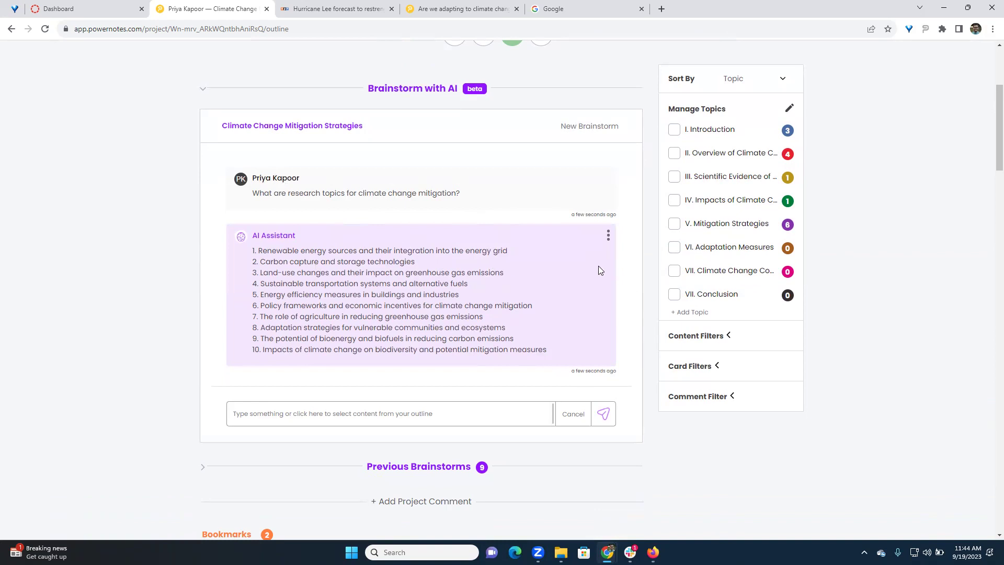
pyautogui.click(608, 235)
pyautogui.moveTo(595, 213)
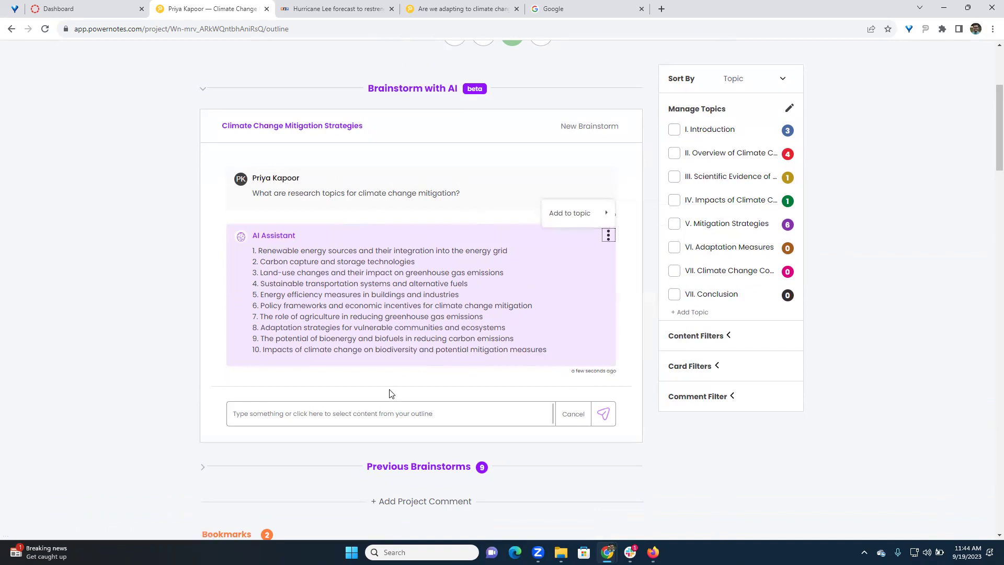
# Start a new brainstorm and show the project's previous brainstorms.
pyautogui.click(343, 419)
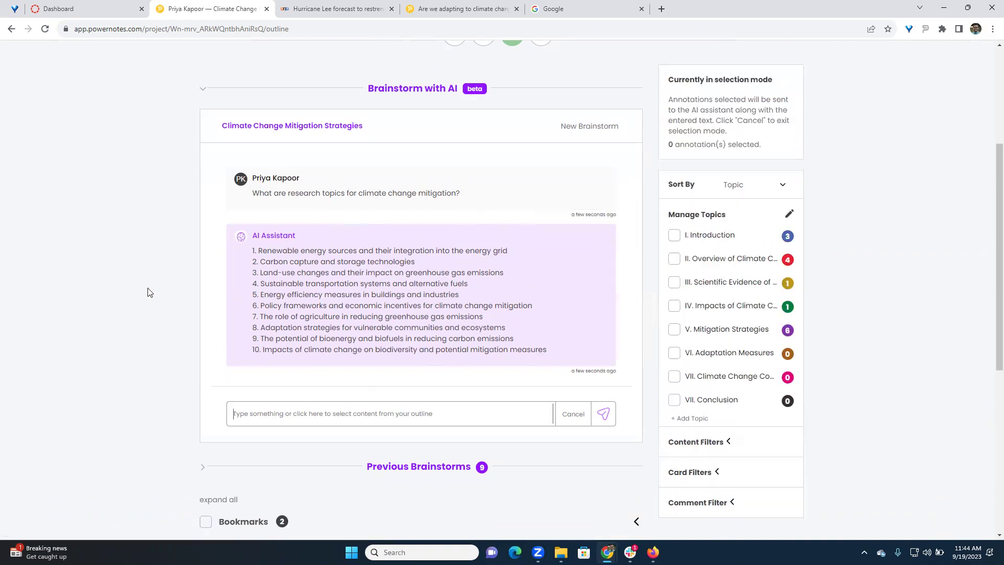
pyautogui.click(579, 131)
pyautogui.click(437, 190)
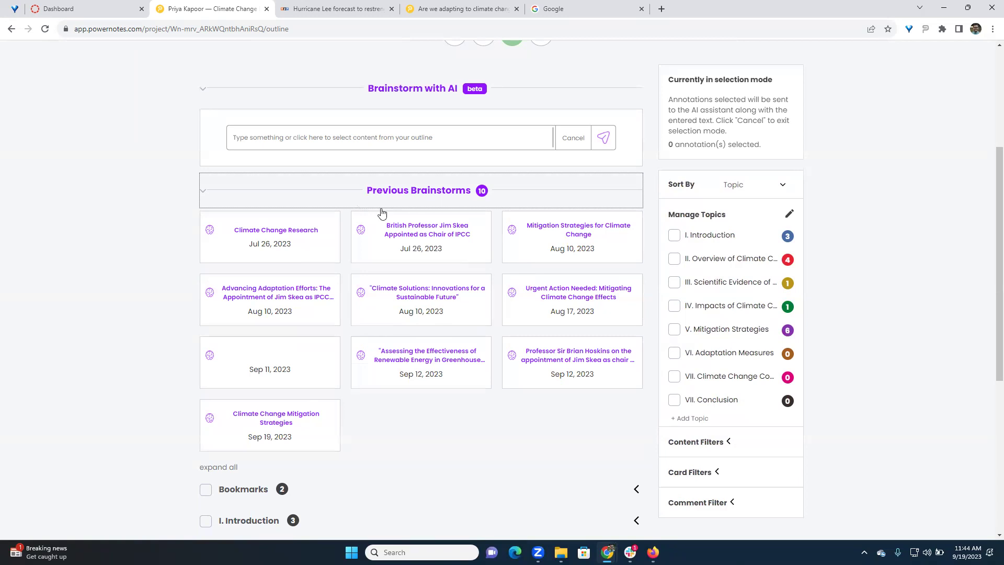
# Enter the brainstorm prompt "Summarize this" and collapse the list of previous brainstorms.
pyautogui.click(379, 139)
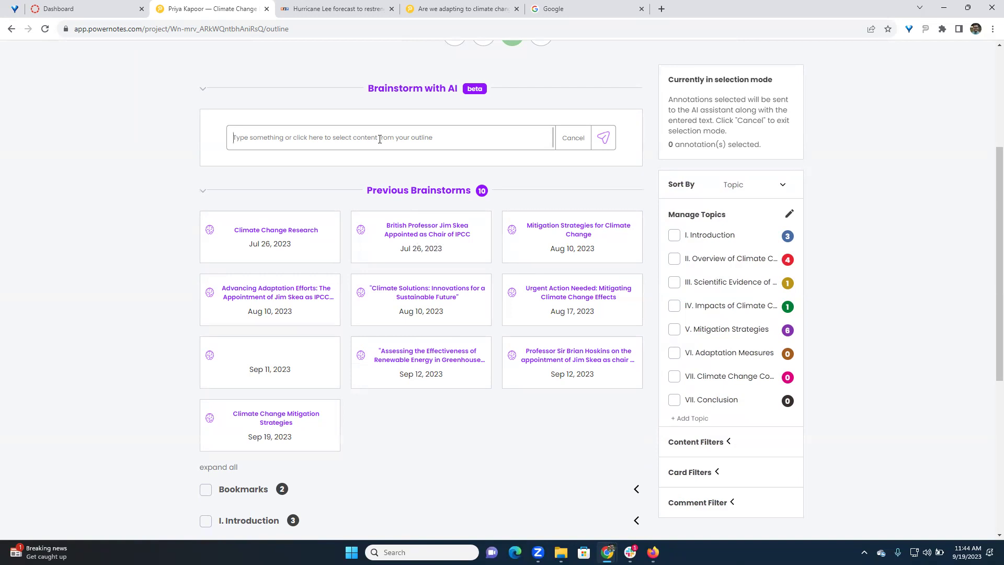
pyautogui.write('Summarize this')
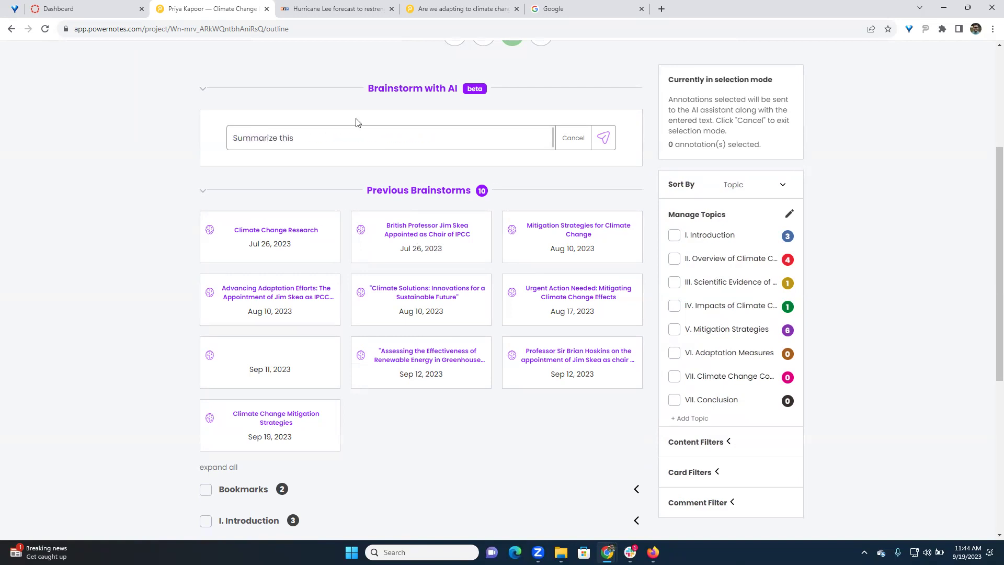
pyautogui.click(222, 197)
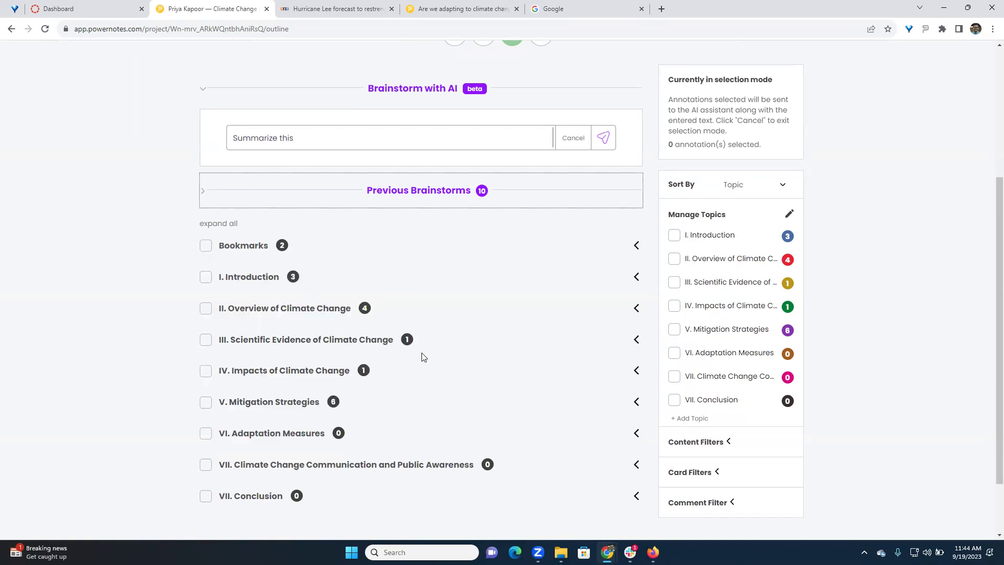
# Expand V. Mitigation Strategies and select its five quoted source annotations, leaving out the Brainstorm with AI card.
pyautogui.click(297, 402)
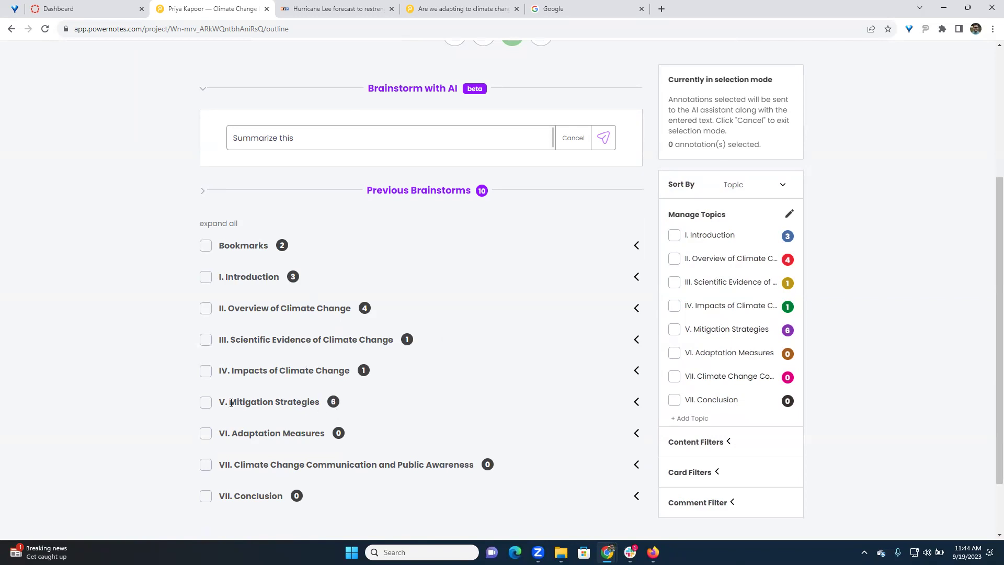
pyautogui.click(636, 401)
pyautogui.scroll(-4, 512, 363)
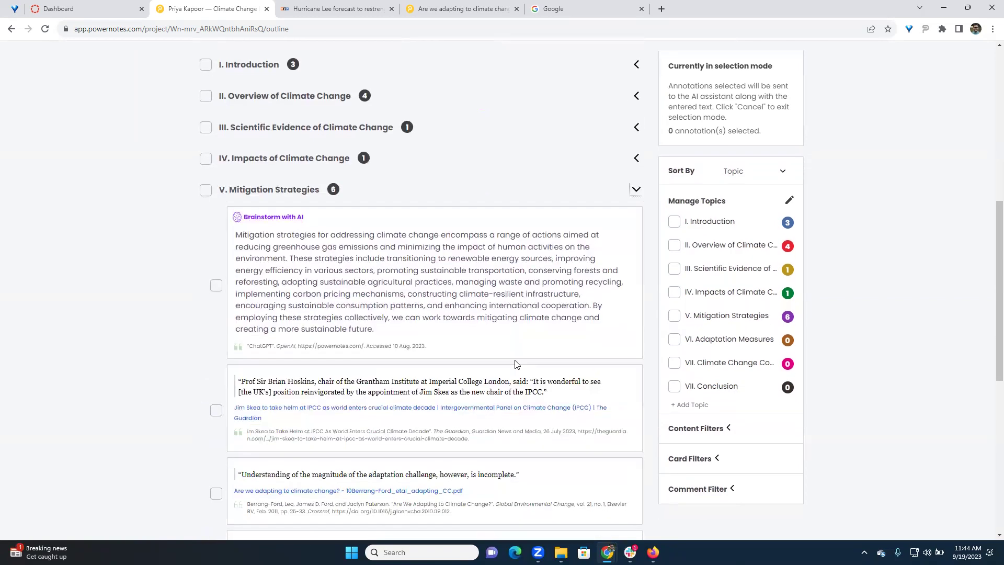
pyautogui.scroll(-4, 515, 363)
pyautogui.click(216, 204)
pyautogui.click(216, 288)
pyautogui.click(216, 359)
pyautogui.click(216, 431)
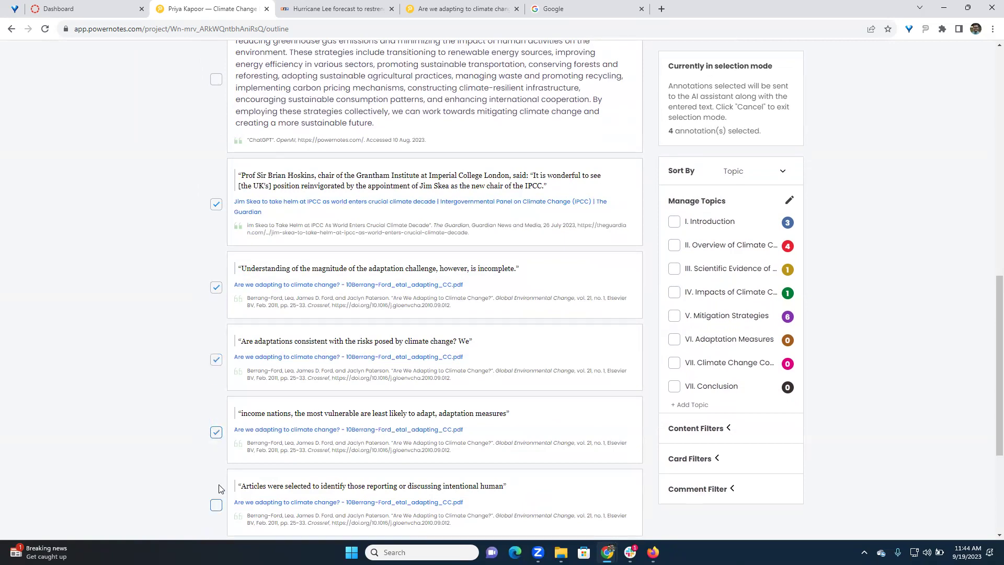
pyautogui.click(217, 505)
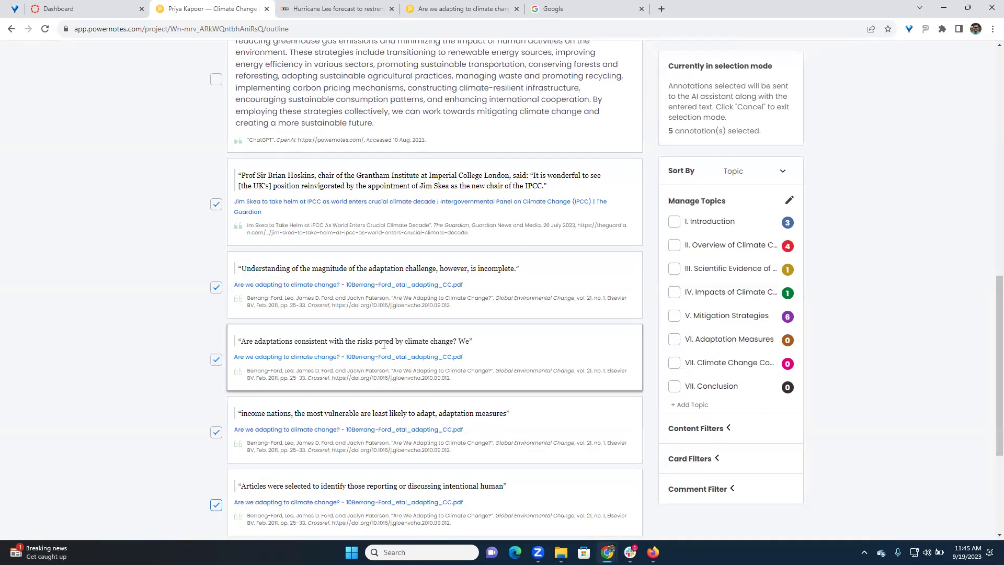
# Review the selected annotations and send them with the "Summarize this" prompt to the AI Assistant.
pyautogui.scroll(3, 396, 362)
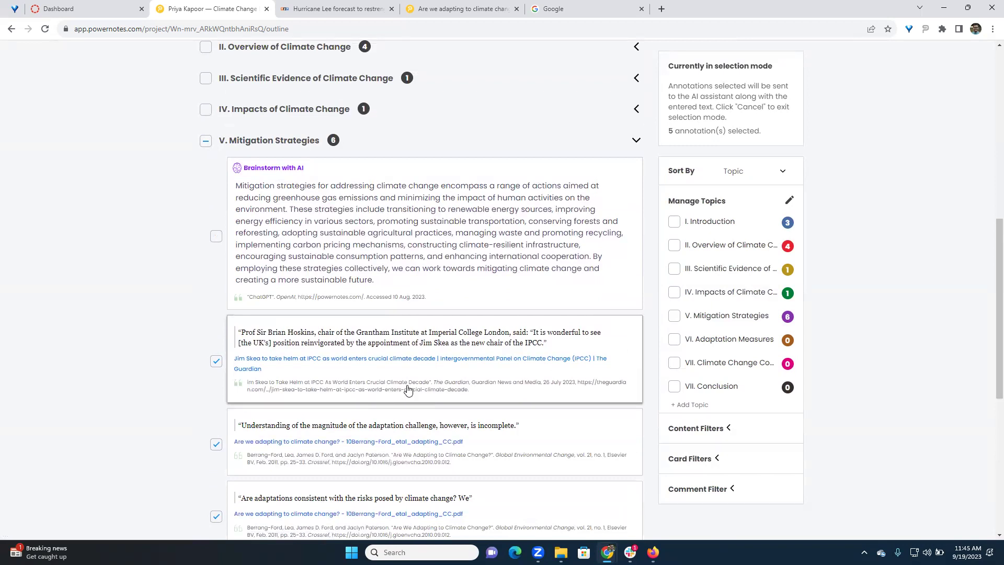
pyautogui.scroll(-2, 76, 318)
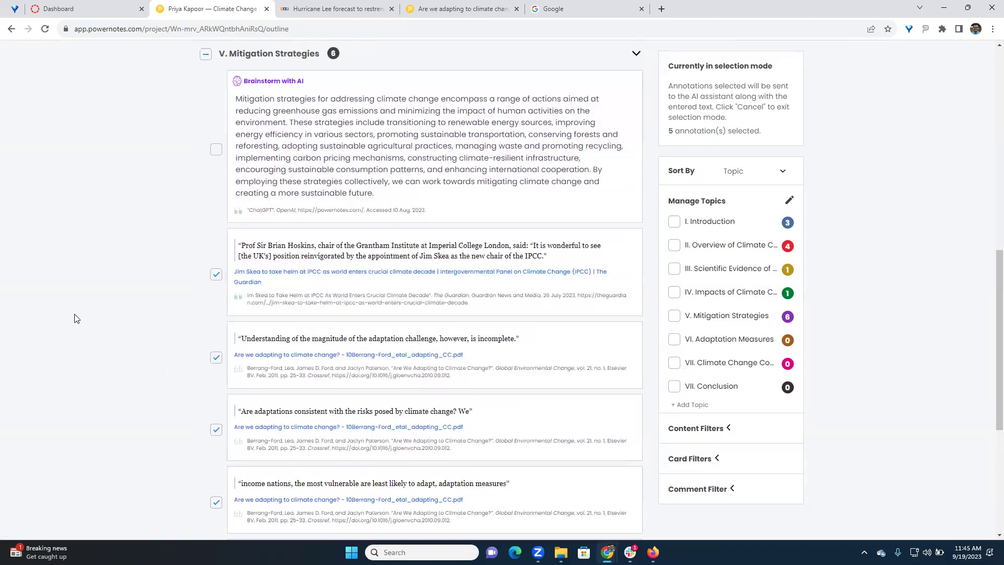
pyautogui.scroll(-1, 392, 308)
pyautogui.scroll(-3, 392, 309)
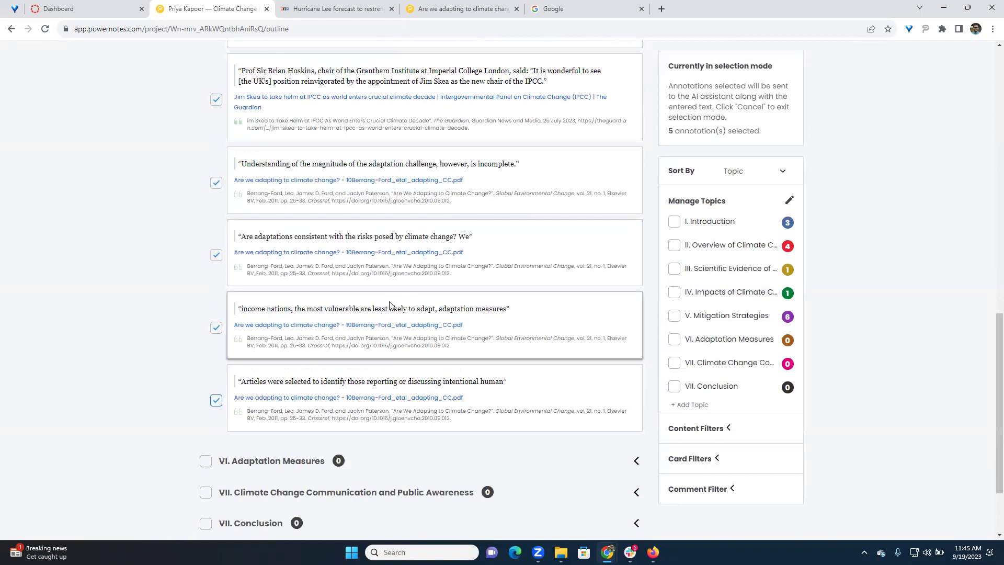
pyautogui.scroll(10, 389, 303)
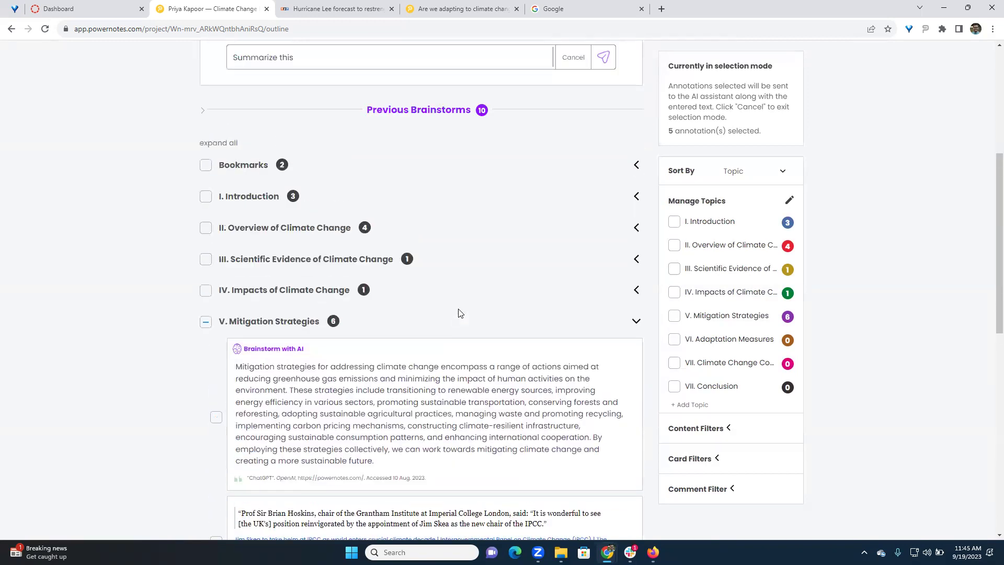
pyautogui.click(602, 246)
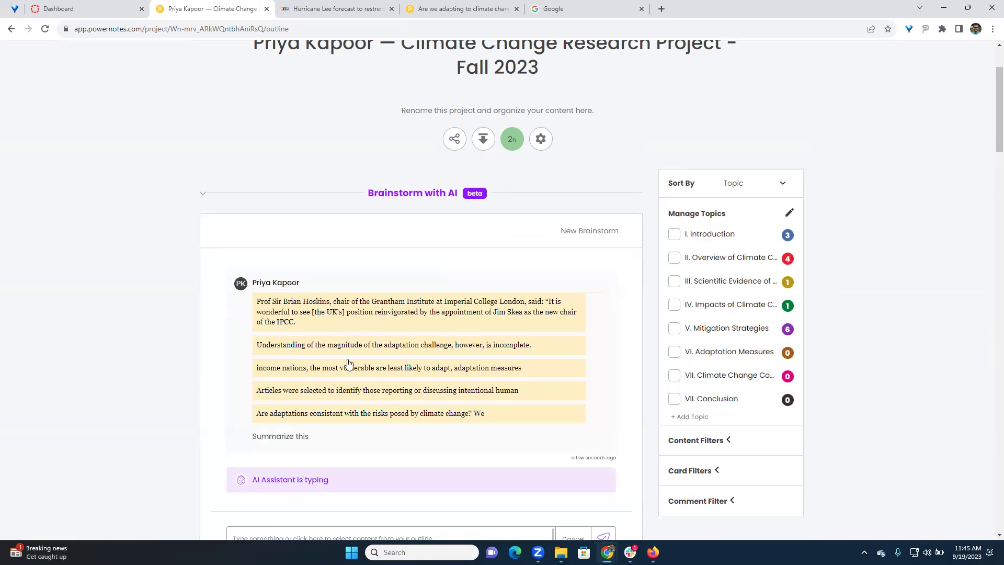
# Read the AI Assistant's summary of the selected annotations and add it to topic V. Mitigation Strategies.
pyautogui.scroll(-2, 348, 366)
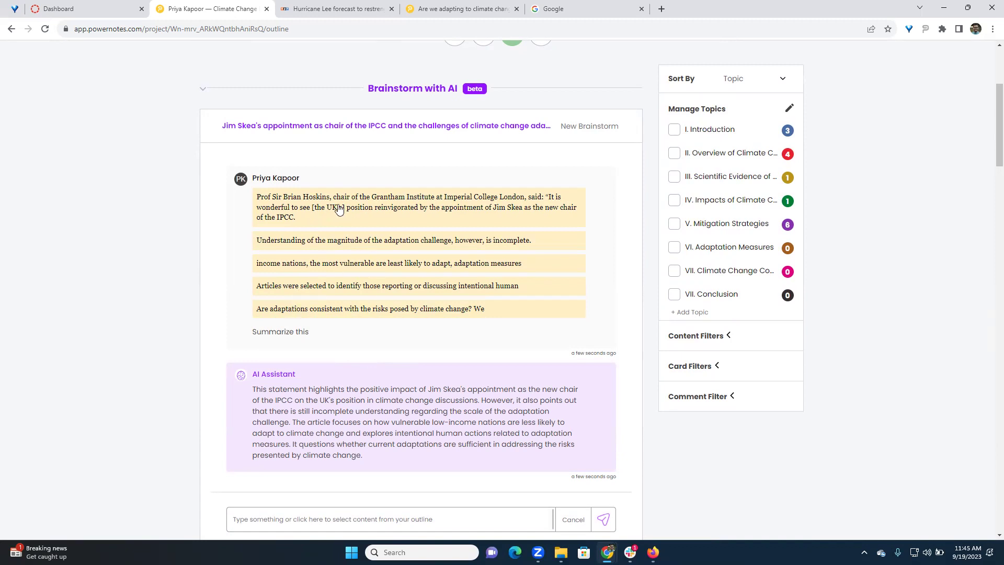
pyautogui.moveTo(310, 332)
pyautogui.mouseDown()
pyautogui.moveTo(250, 330)
pyautogui.moveTo(299, 332)
pyautogui.mouseUp()
pyautogui.scroll(-1, 494, 395)
pyautogui.click(608, 320)
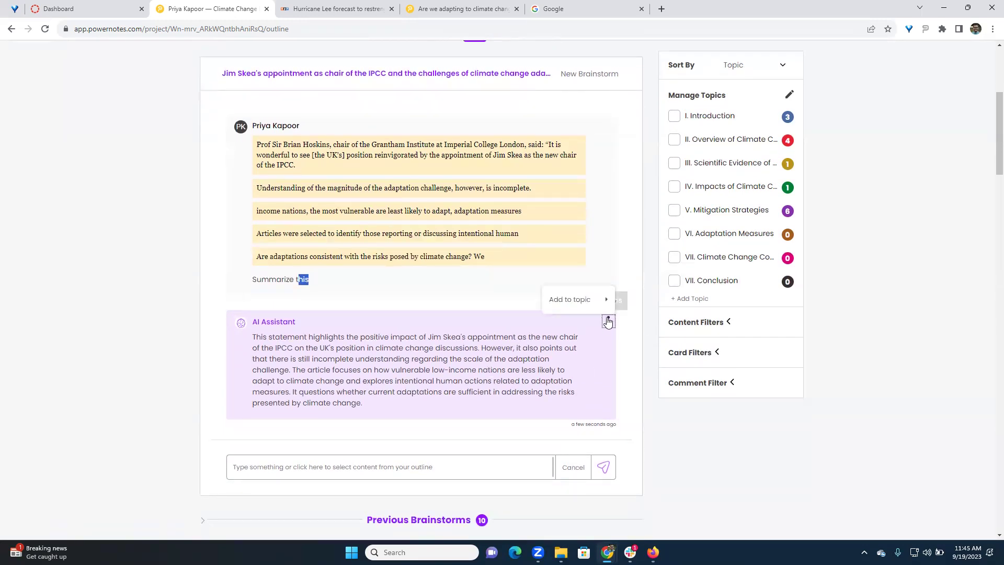
pyautogui.moveTo(600, 307)
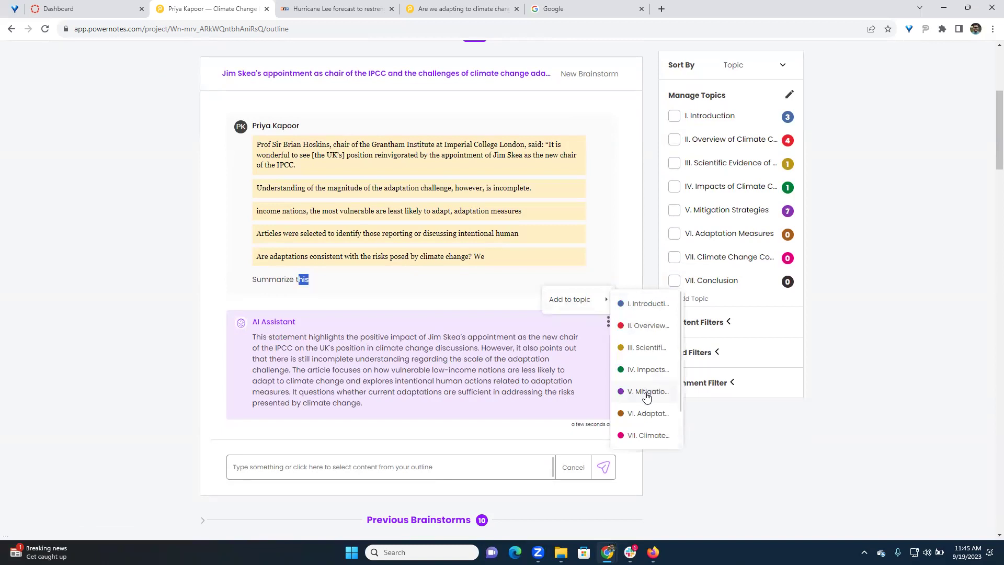
pyautogui.click(647, 392)
# In the first Brainstorm with AI card under V. Mitigation Strategies, replace the passage from "gas emissions" to "promoting sustainab" with "dsjdfsgkldfjgdf".
pyautogui.scroll(-15, 371, 354)
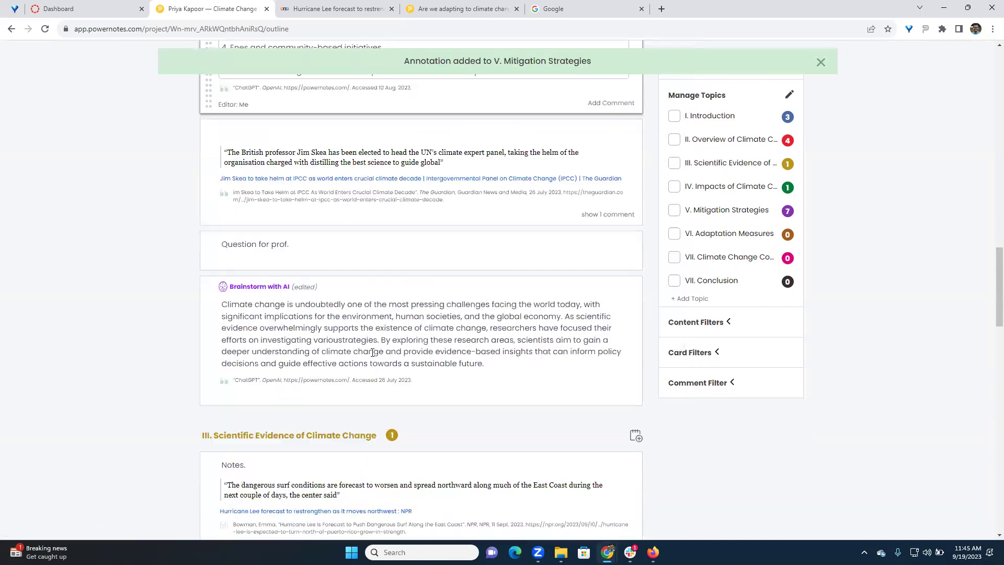
pyautogui.scroll(-10, 374, 355)
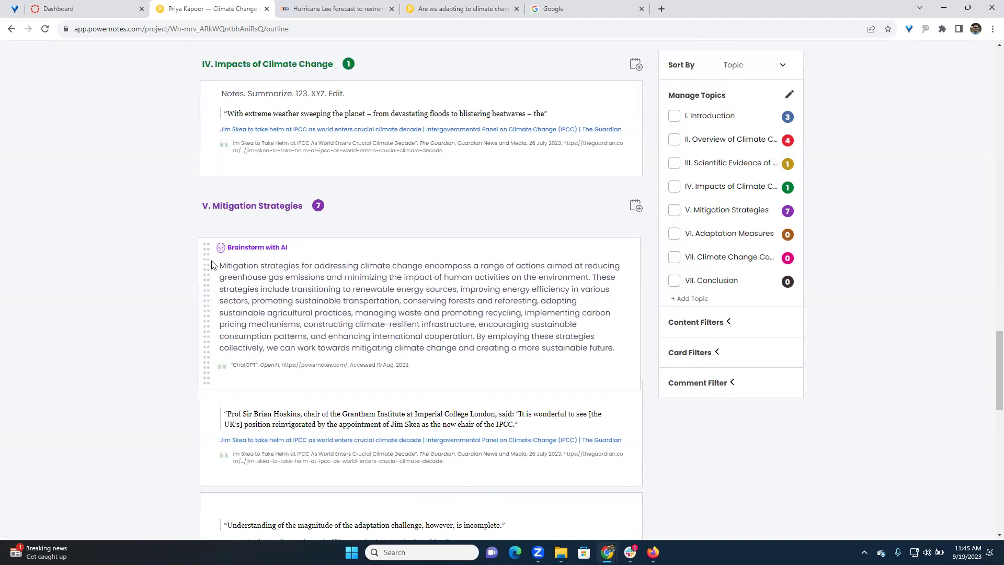
pyautogui.click(272, 261)
pyautogui.moveTo(336, 285); pyautogui.dragTo(269, 265)
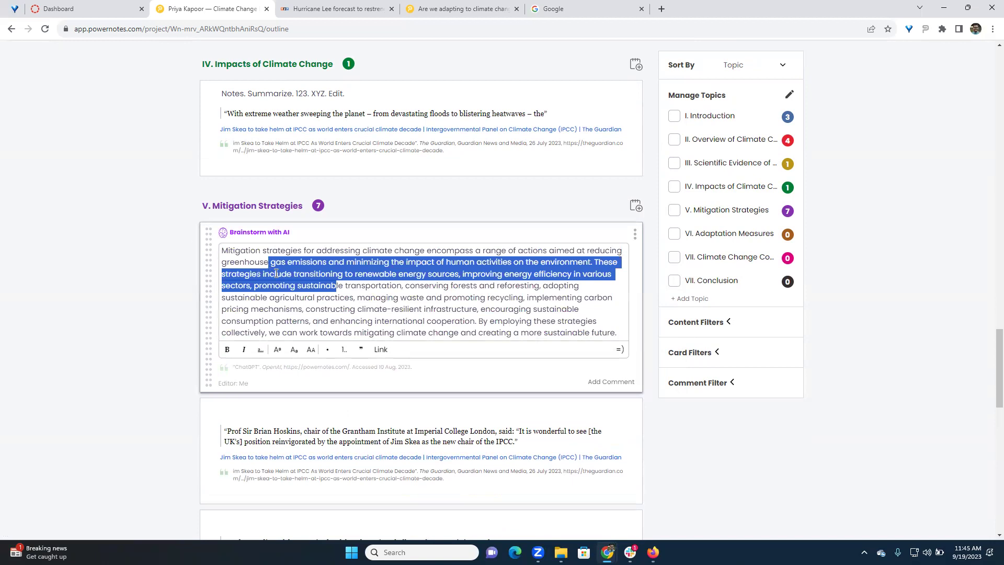
pyautogui.press('BackSpace')
pyautogui.write('dsjdfsgkldfjgdf le transportation, conserving forests and reforesting, adopting sustainable')
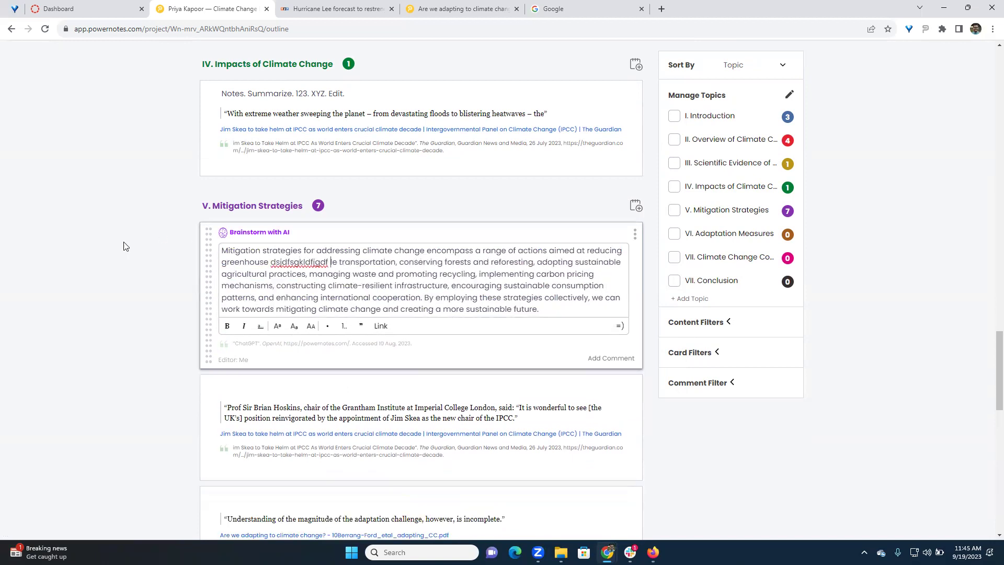
pyautogui.click(124, 246)
# View the differences in the edited Brainstorm with AI card and request its original AI output.
pyautogui.moveTo(328, 240)
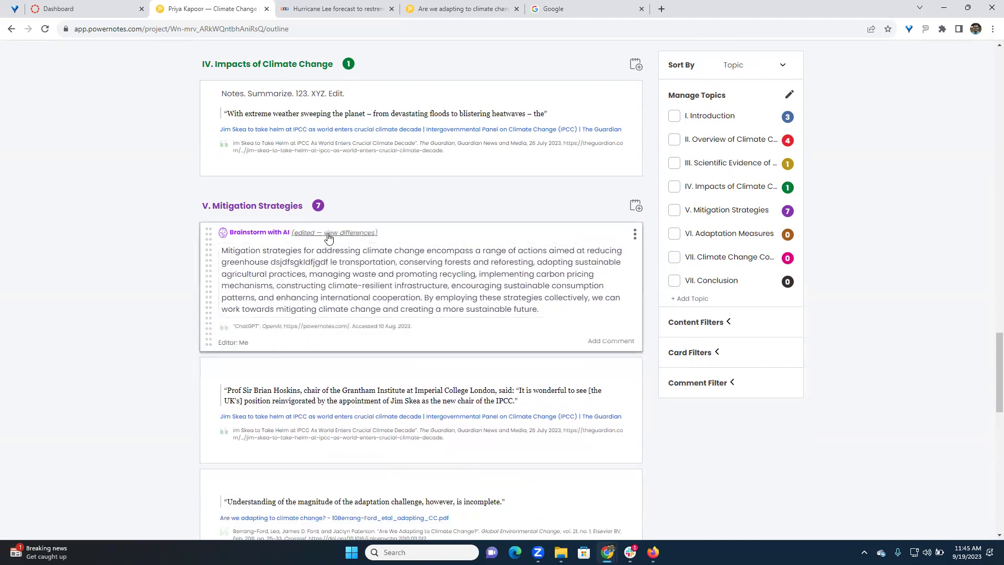
pyautogui.click(328, 237)
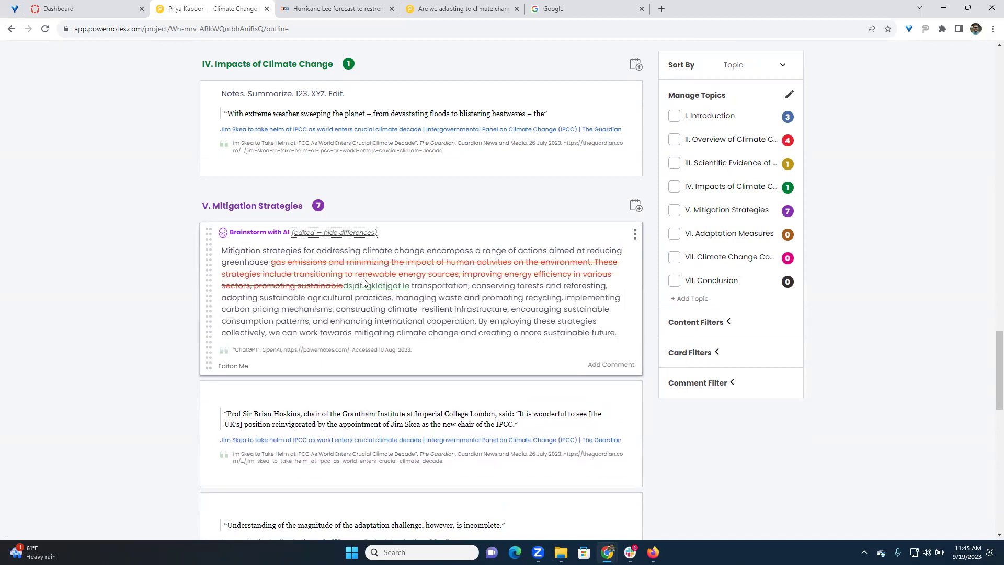
pyautogui.click(633, 236)
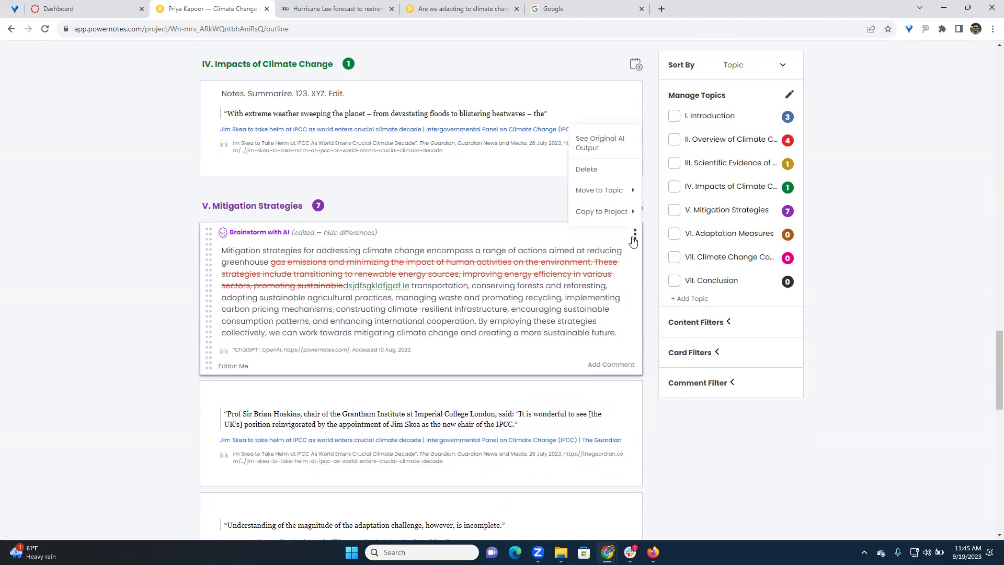
pyautogui.click(614, 149)
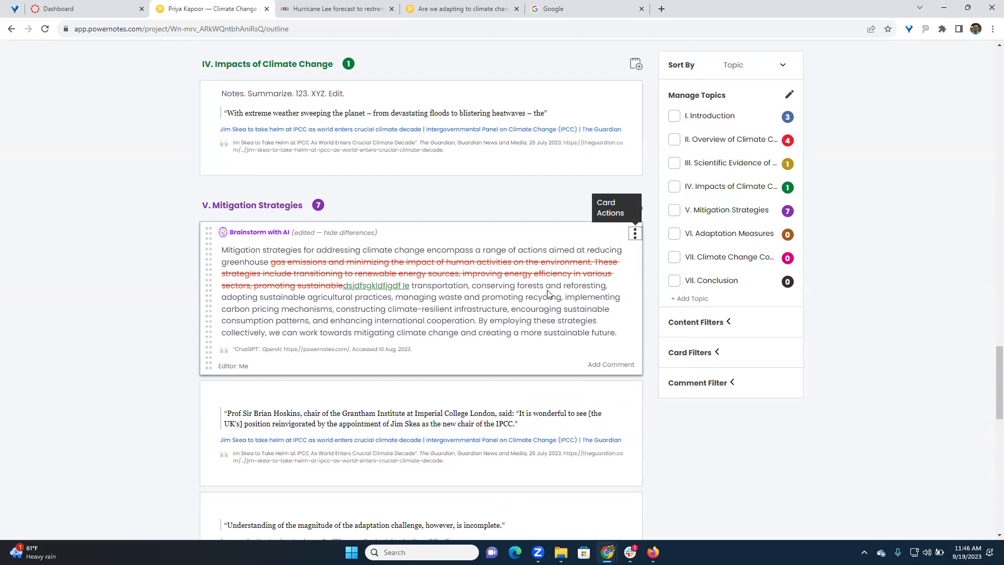
# Examine the AI Assistant conversation behind the edited card's original output, along with the saved AI chats and bookmarks.
pyautogui.scroll(5, 525, 314)
pyautogui.scroll(-10, 525, 313)
pyautogui.scroll(5, 523, 246)
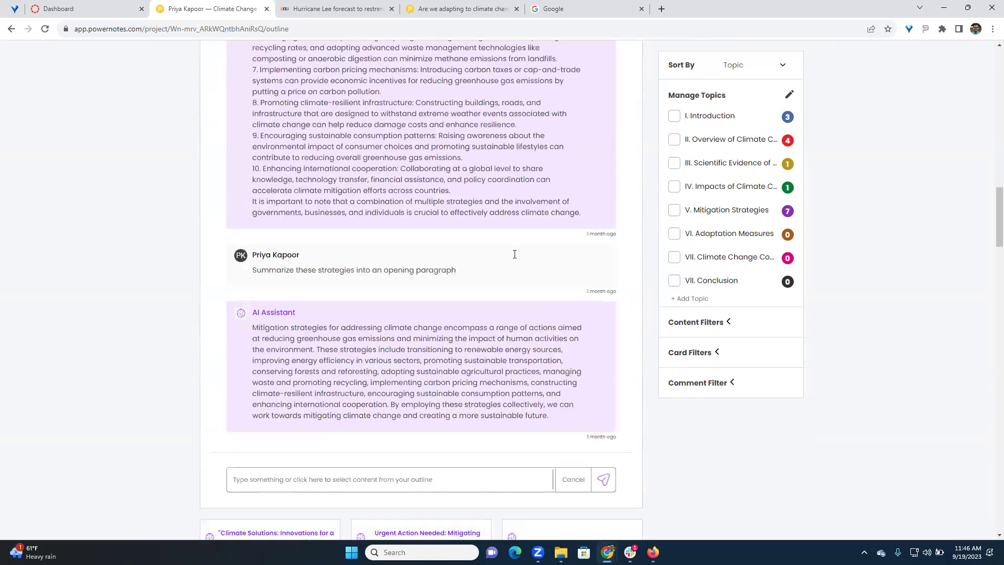
pyautogui.scroll(3, 510, 246)
pyautogui.scroll(-6, 375, 422)
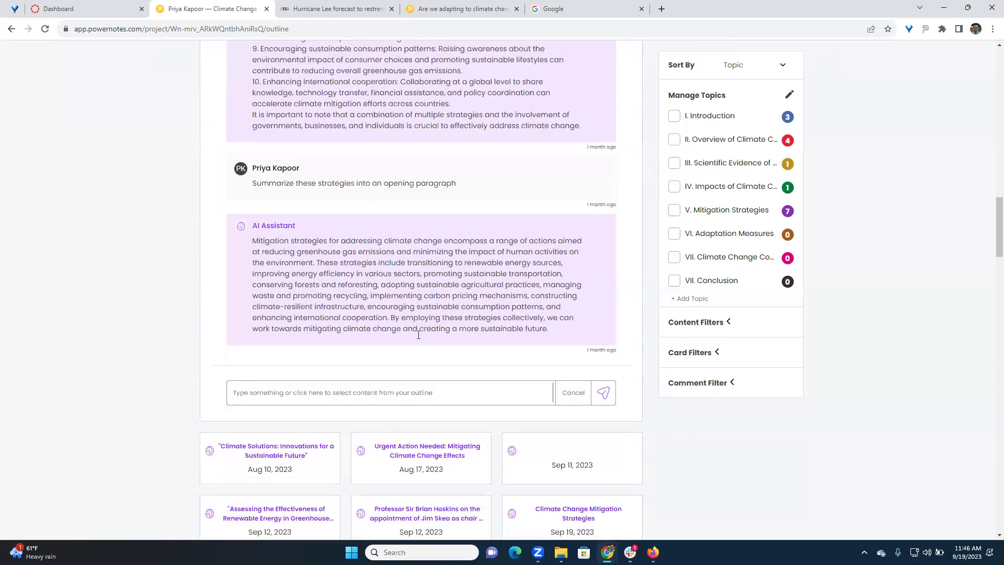
pyautogui.scroll(-1, 370, 298)
pyautogui.scroll(-6, 523, 391)
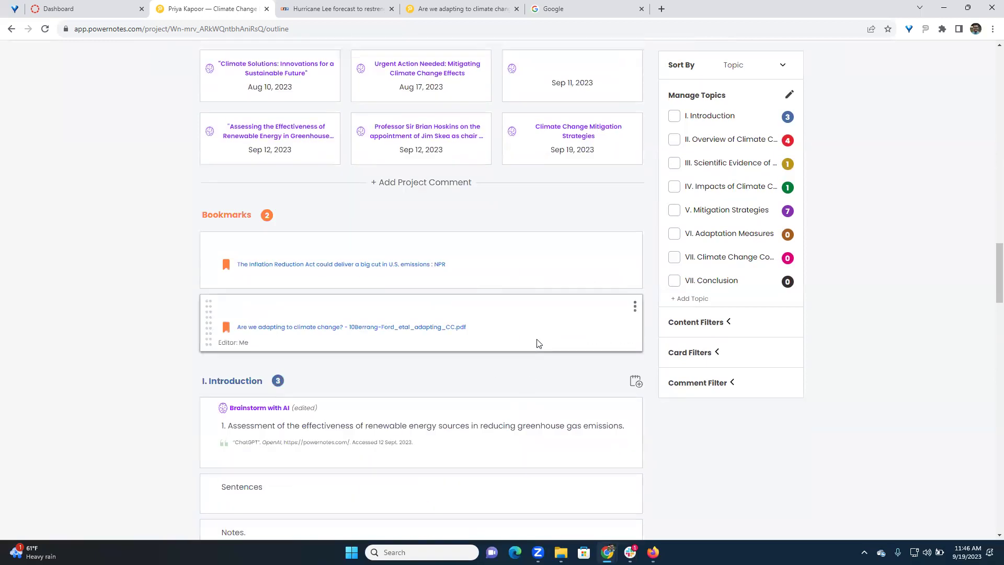
# Switch to the PowerNotes Admin window in Firefox and review the student projects for Climate Change Research Project - Fall 2023.
pyautogui.moveTo(653, 553)
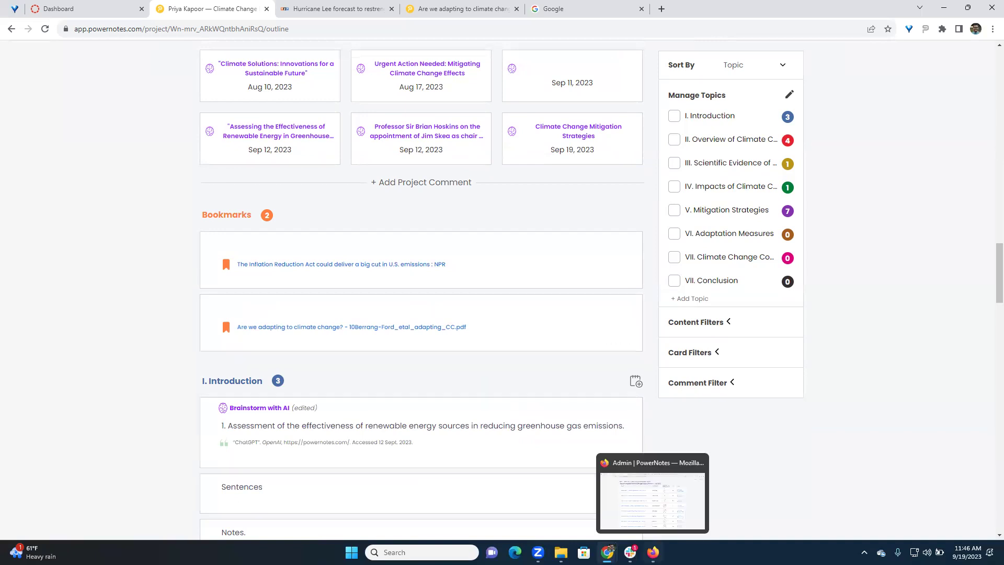
pyautogui.click(664, 513)
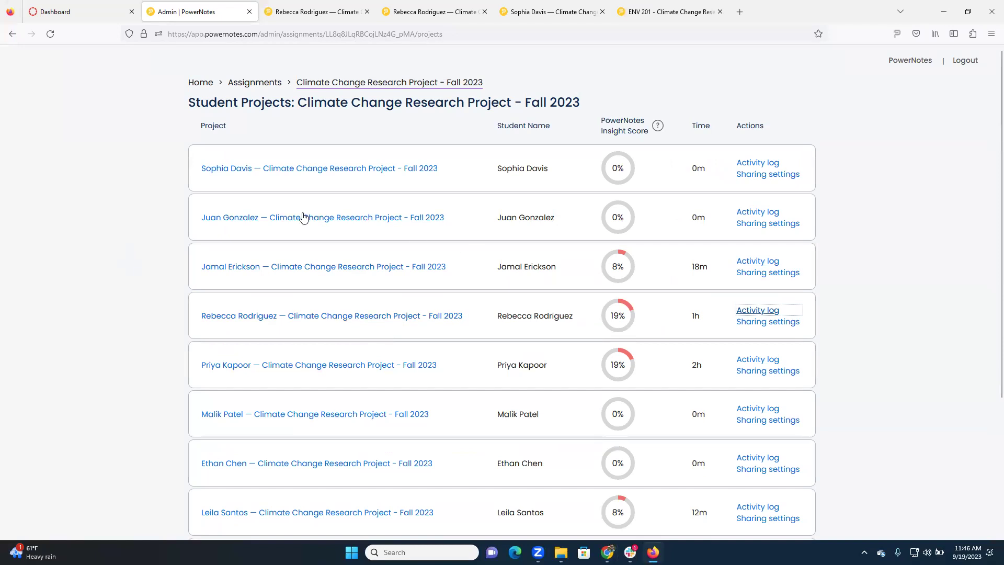
pyautogui.scroll(-3, 303, 216)
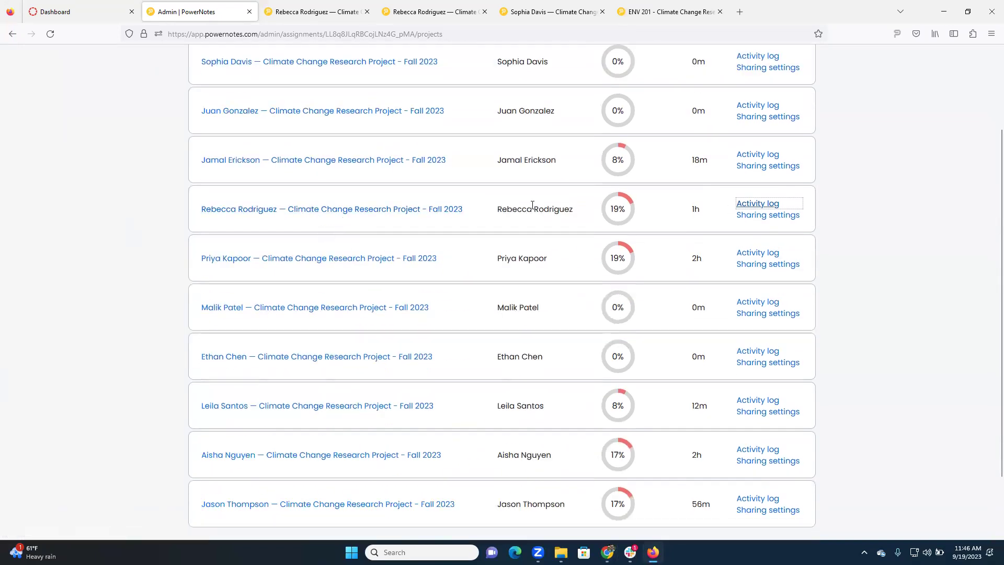
pyautogui.scroll(3, 630, 141)
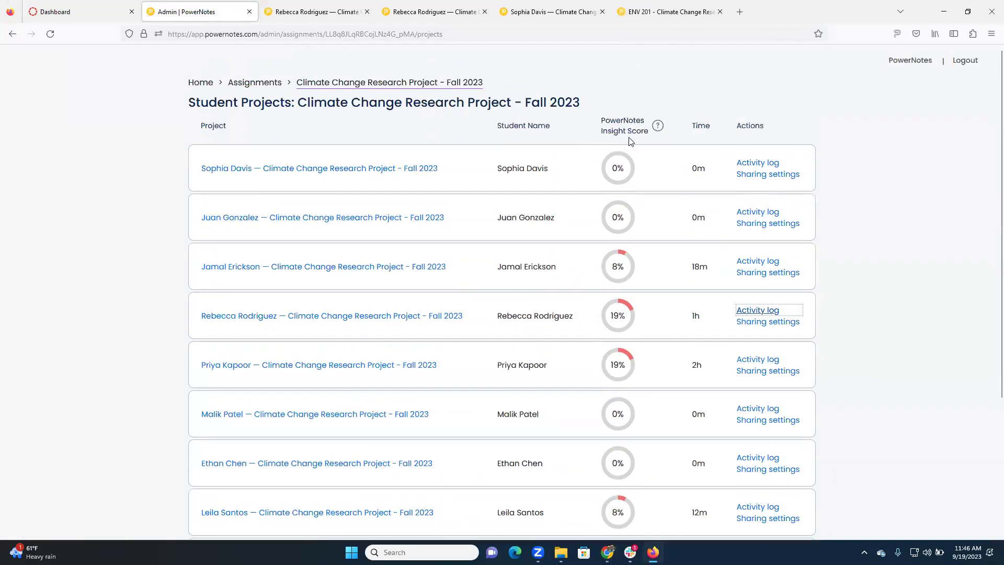